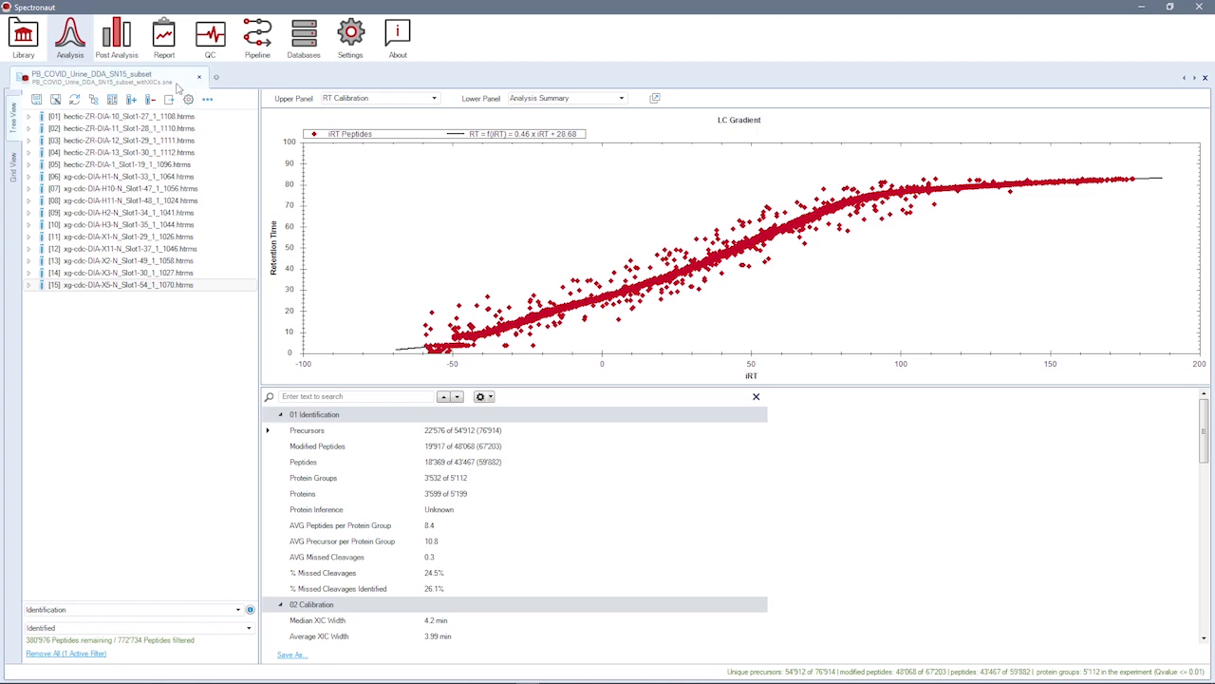
Step: Review the commands available for the PB_COVID_Urine_DDA_SN15_subset experiment
right_click(170, 83)
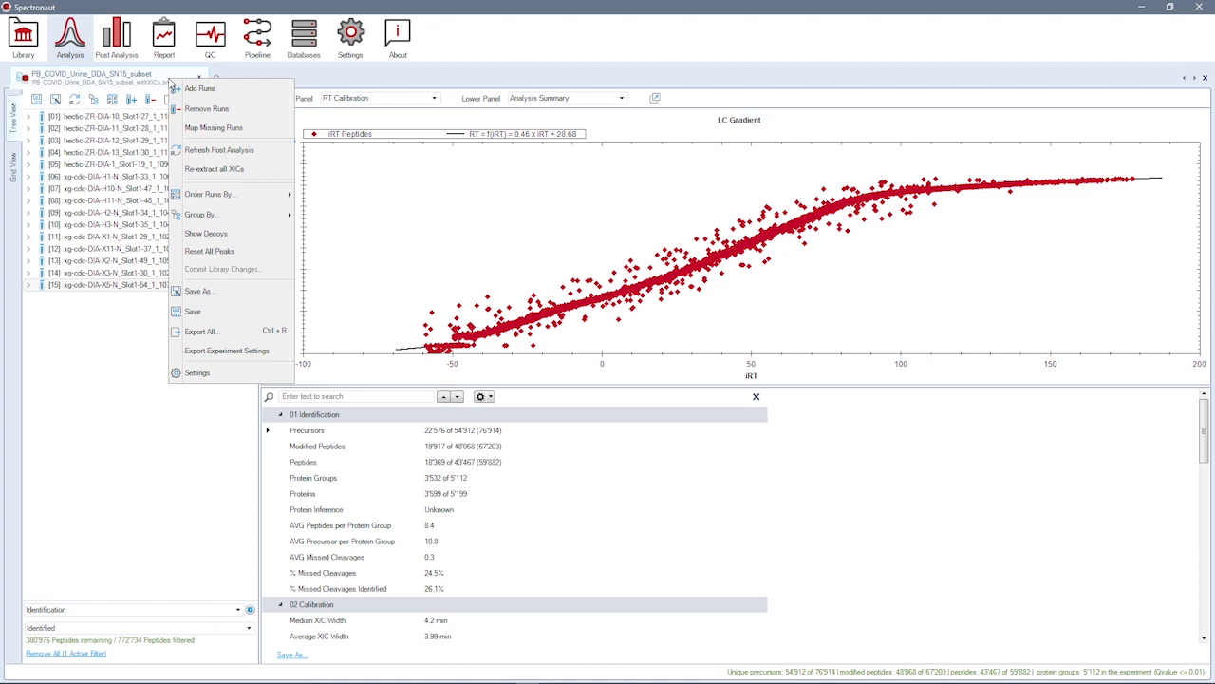
left_click(159, 76)
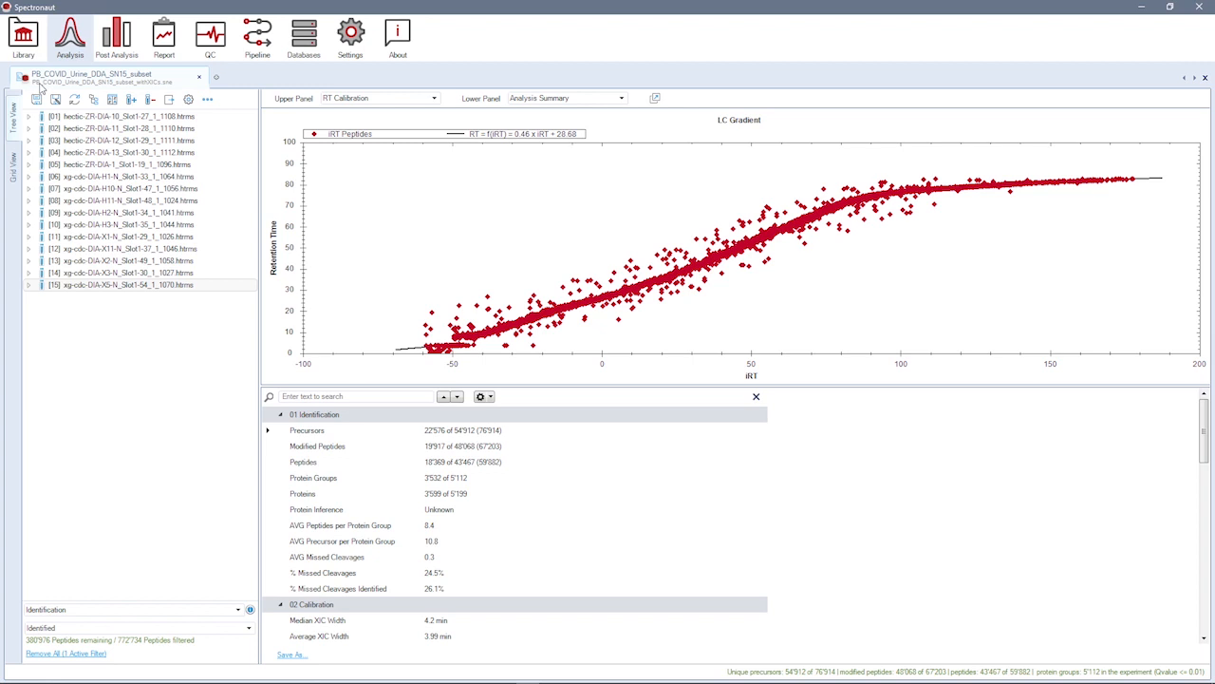
Step: Show the experiment in Grid View and check the filter conditions offered for the Identified, Completeness, CV and Candidate columns
left_click(12, 169)
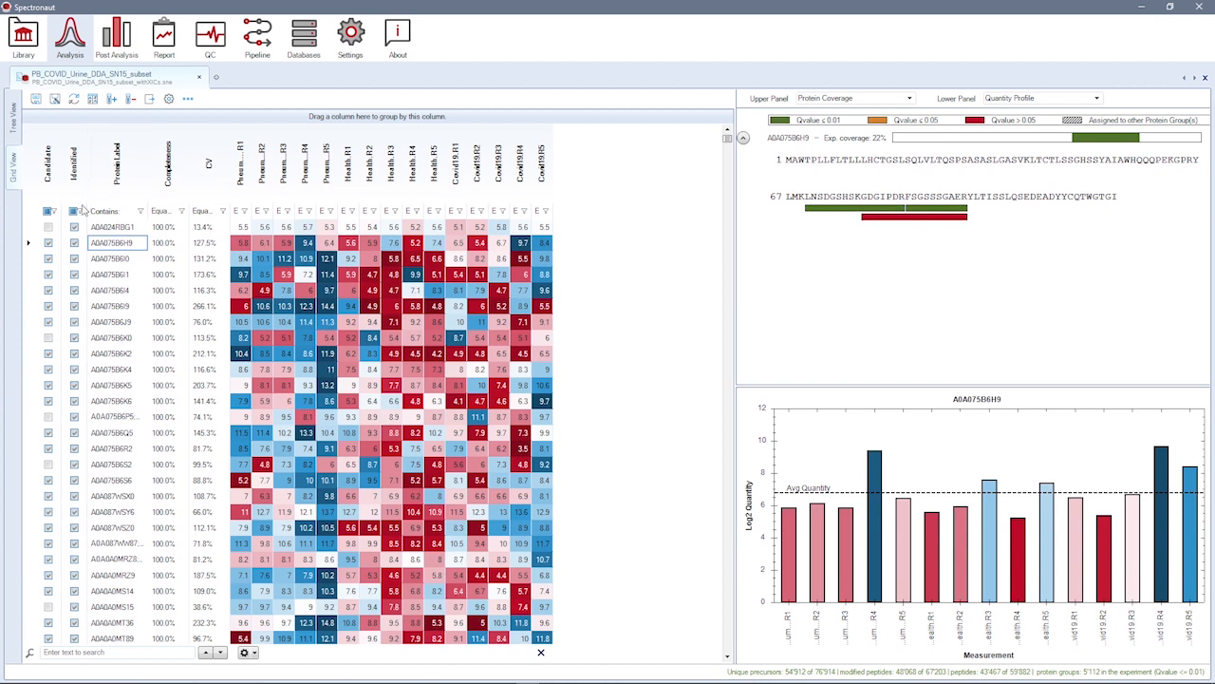
left_click(82, 212)
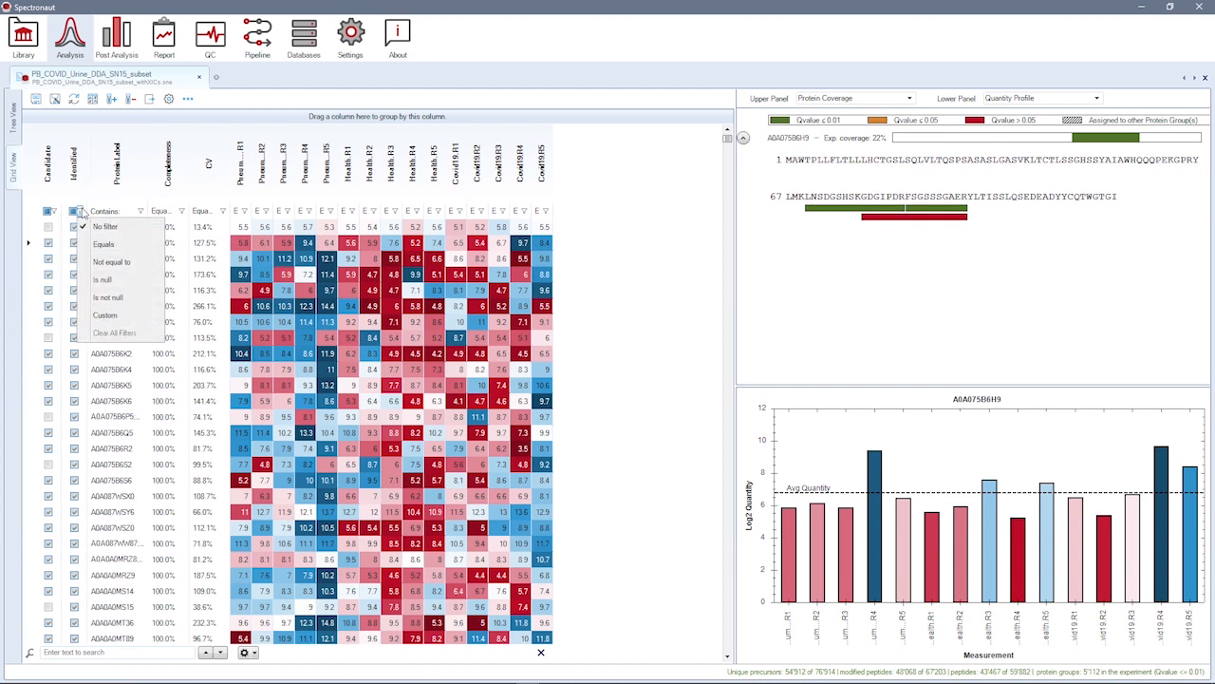
left_click(183, 211)
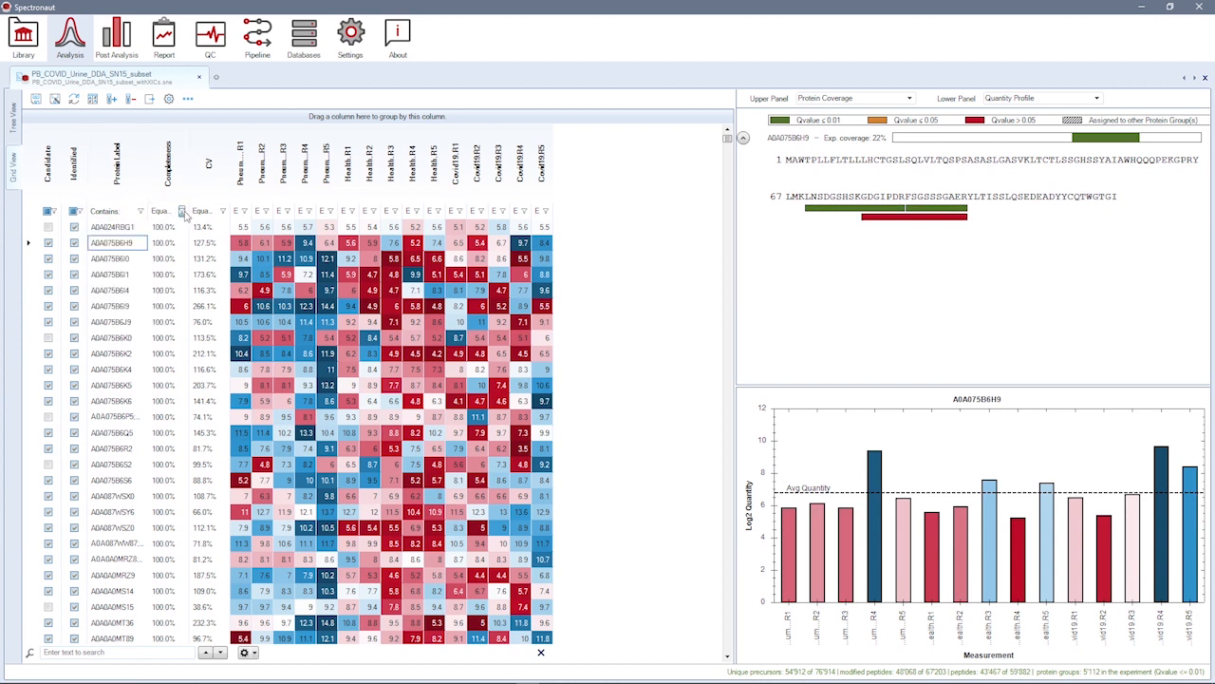
left_click(183, 212)
left_click(223, 210)
left_click(223, 211)
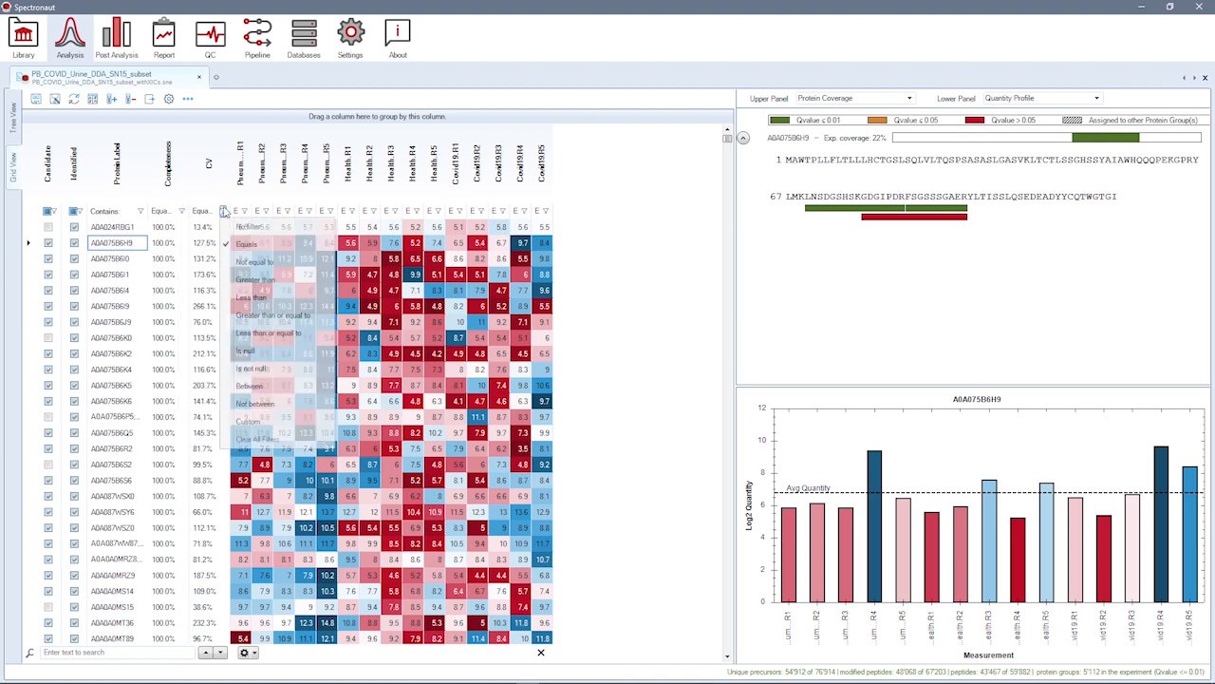
left_click(54, 213)
left_click(55, 212)
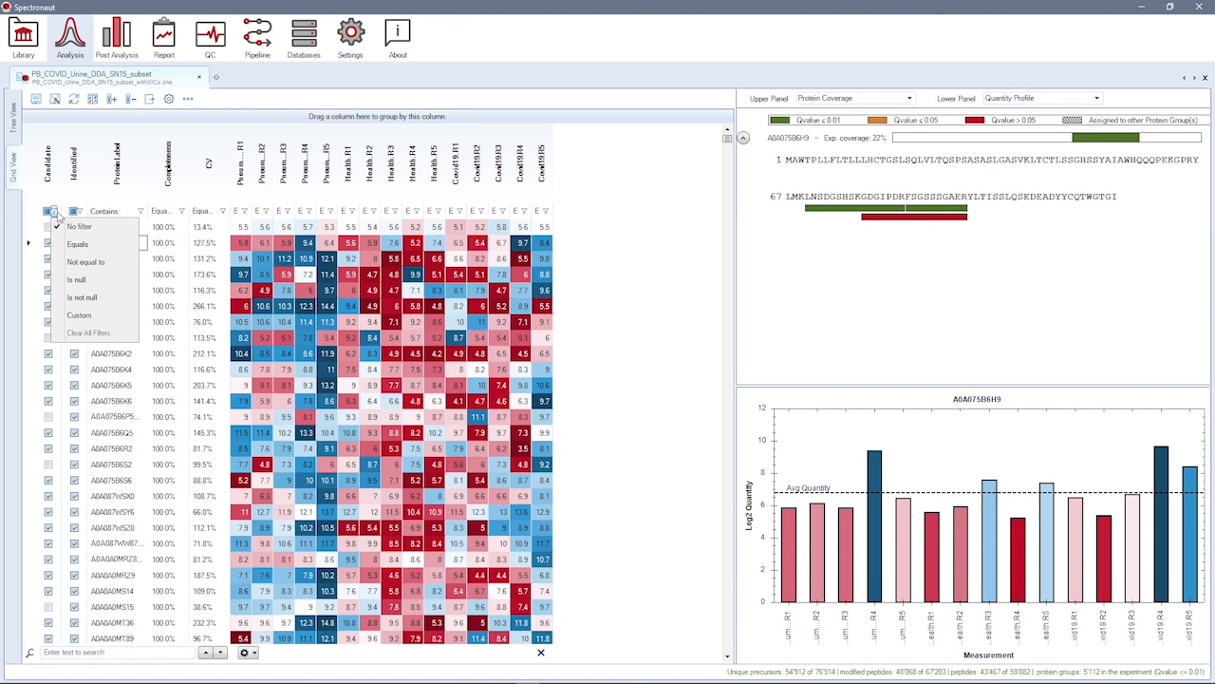
Step: Group the protein grid by Candidate and show the quantity profile of protein A0A075B6K2 from the Candidate: True group
left_click(55, 178)
left_click_drag(284, 133, 403, 123)
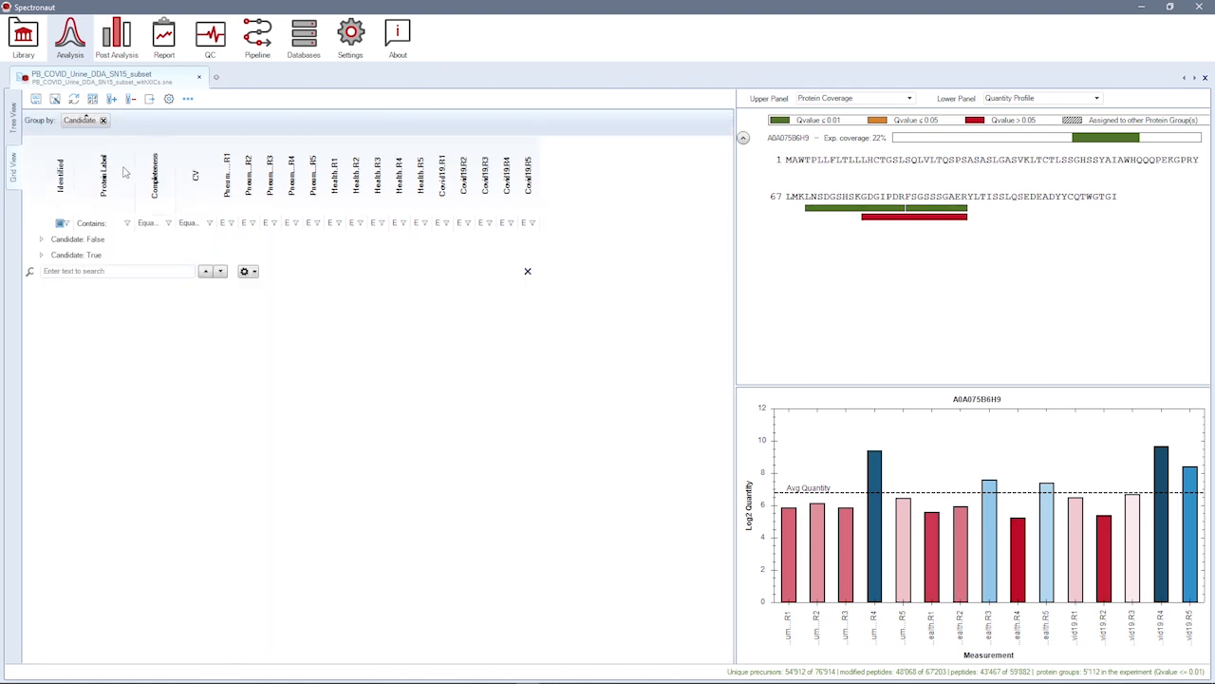
left_click(38, 256)
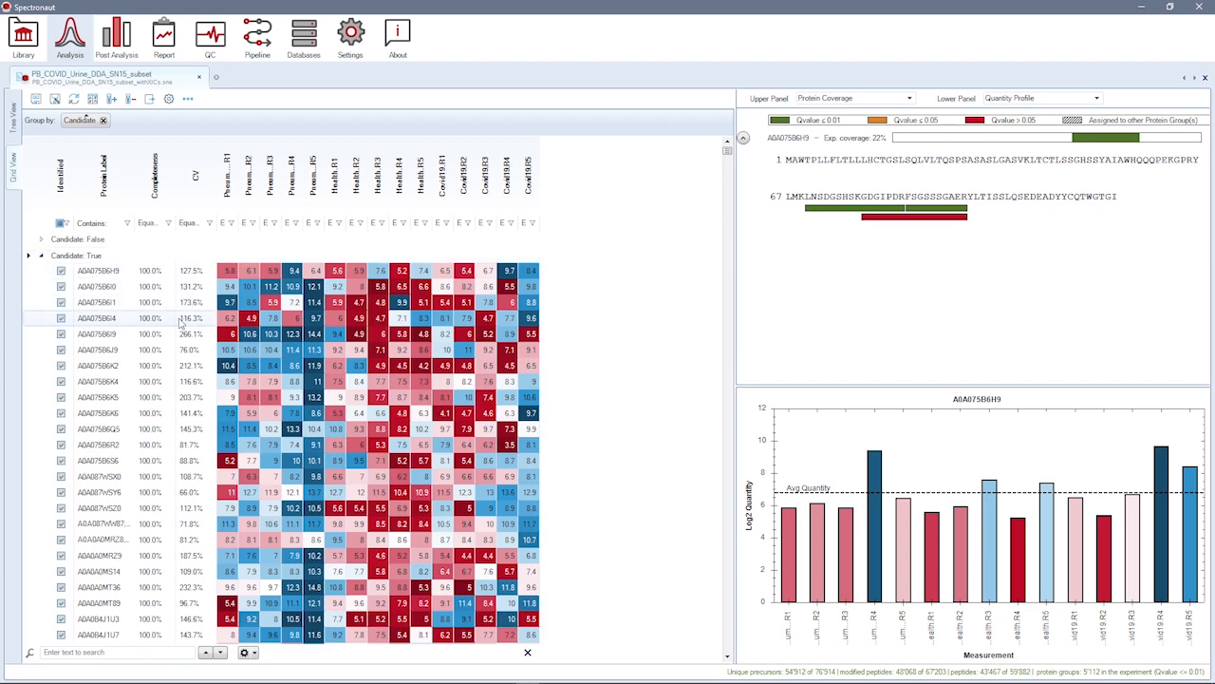
left_click(191, 365)
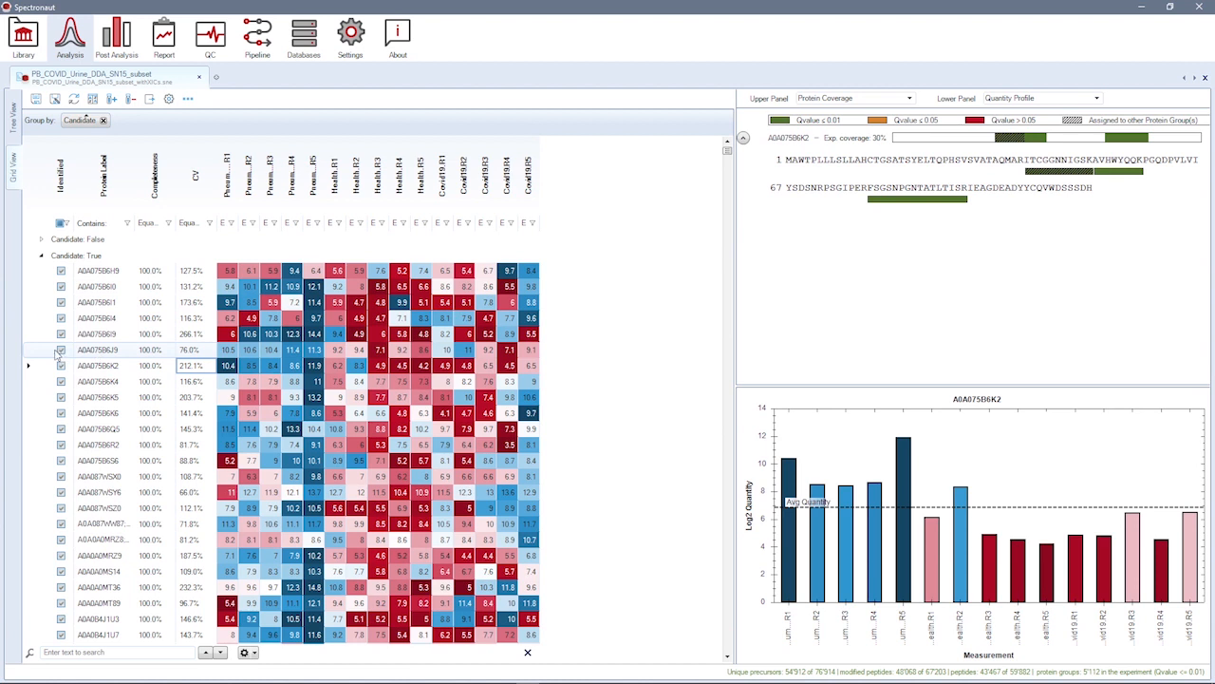
Step: Return the experiment to Tree View and check the Identification options of the BGS Factory Settings schema for DIA analysis
left_click(14, 123)
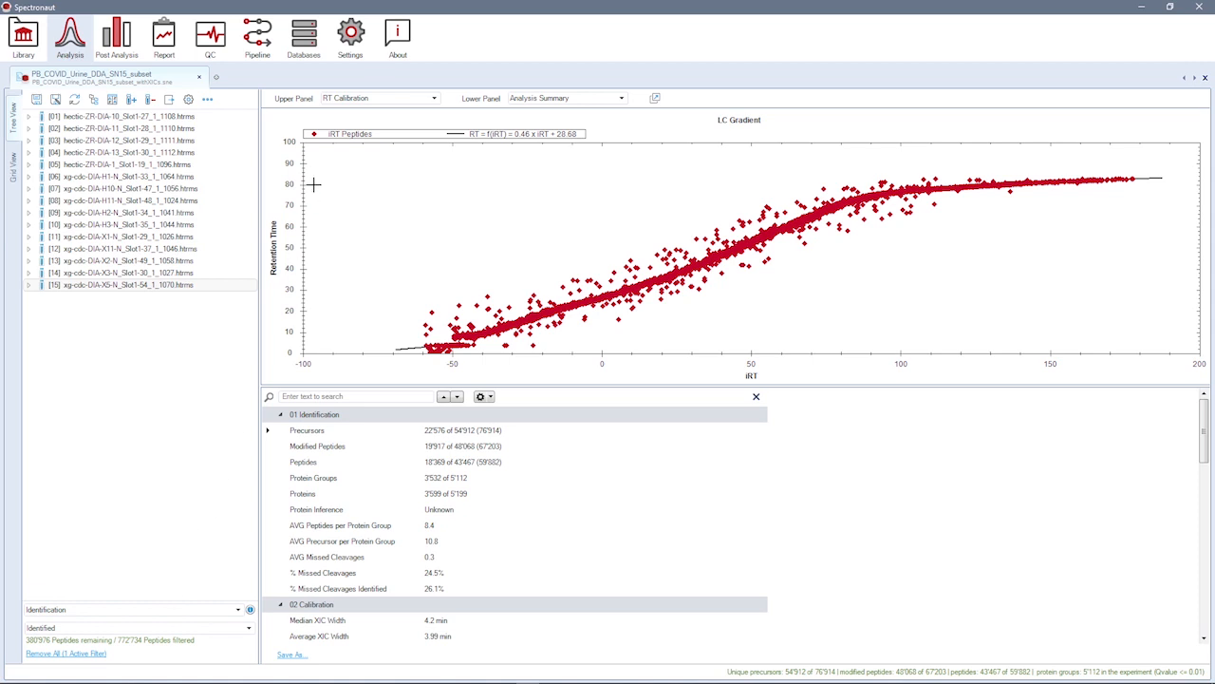
left_click(351, 43)
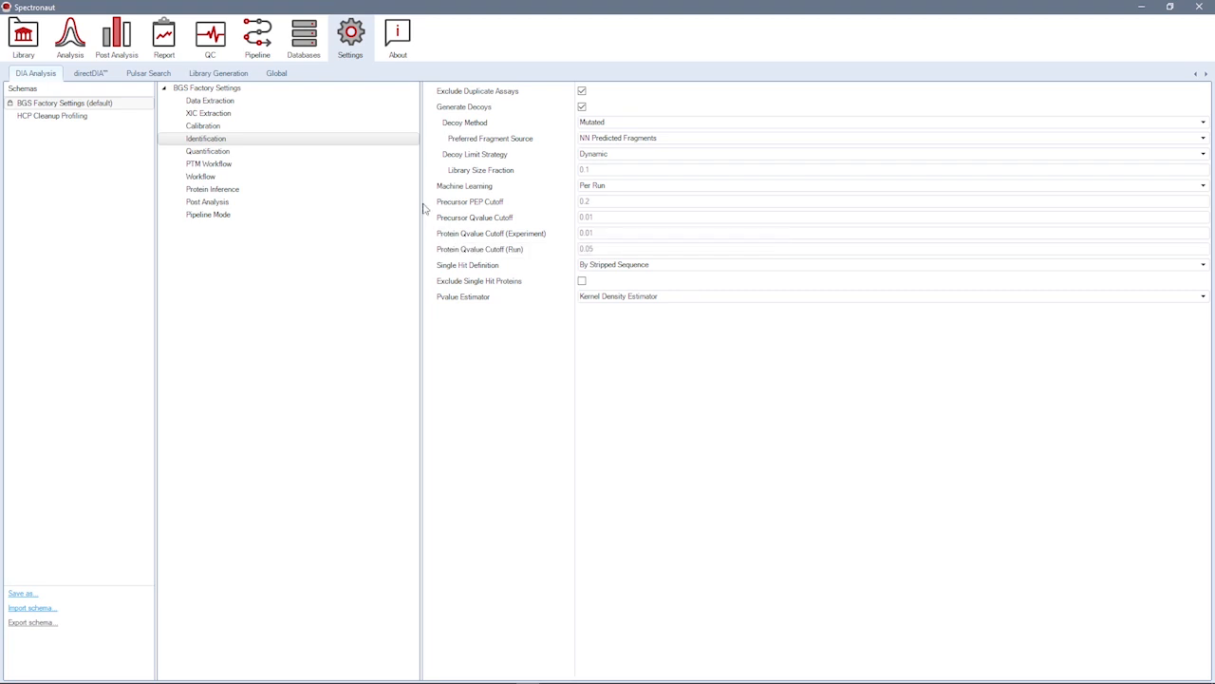
left_click(72, 43)
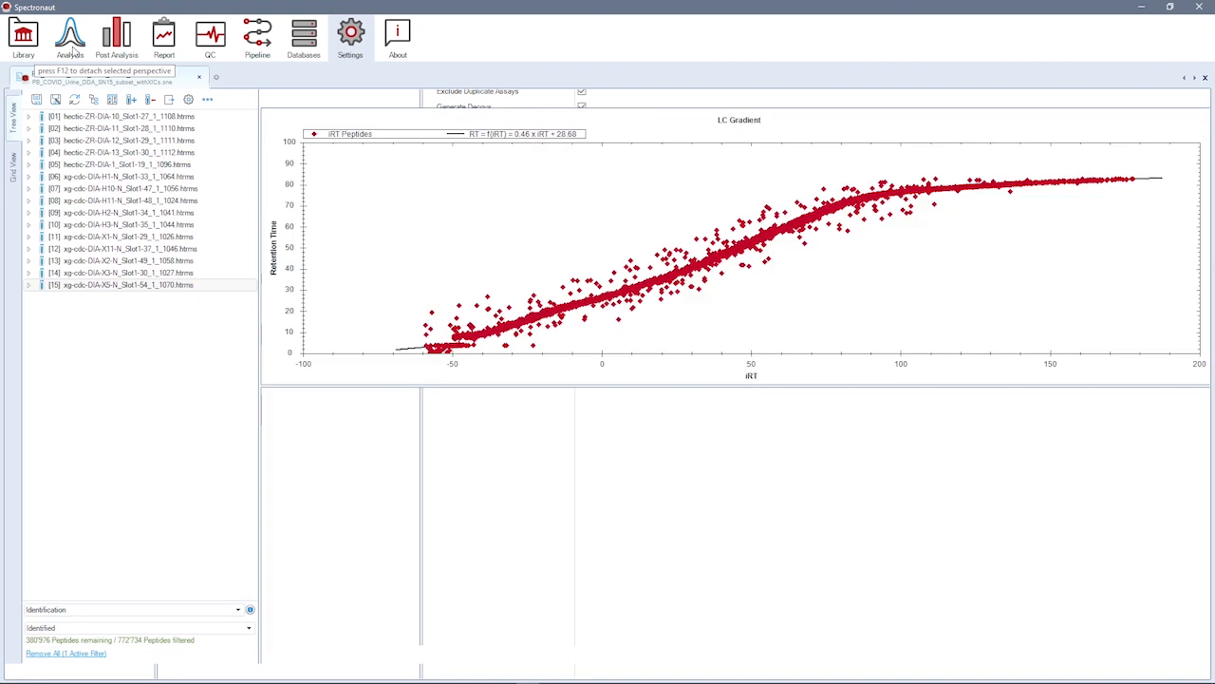
Step: Keep the Identification filter on Identified and display the XIC plots of precursor O00187 _AGYVLHR_.2 in run 15
left_click(246, 630)
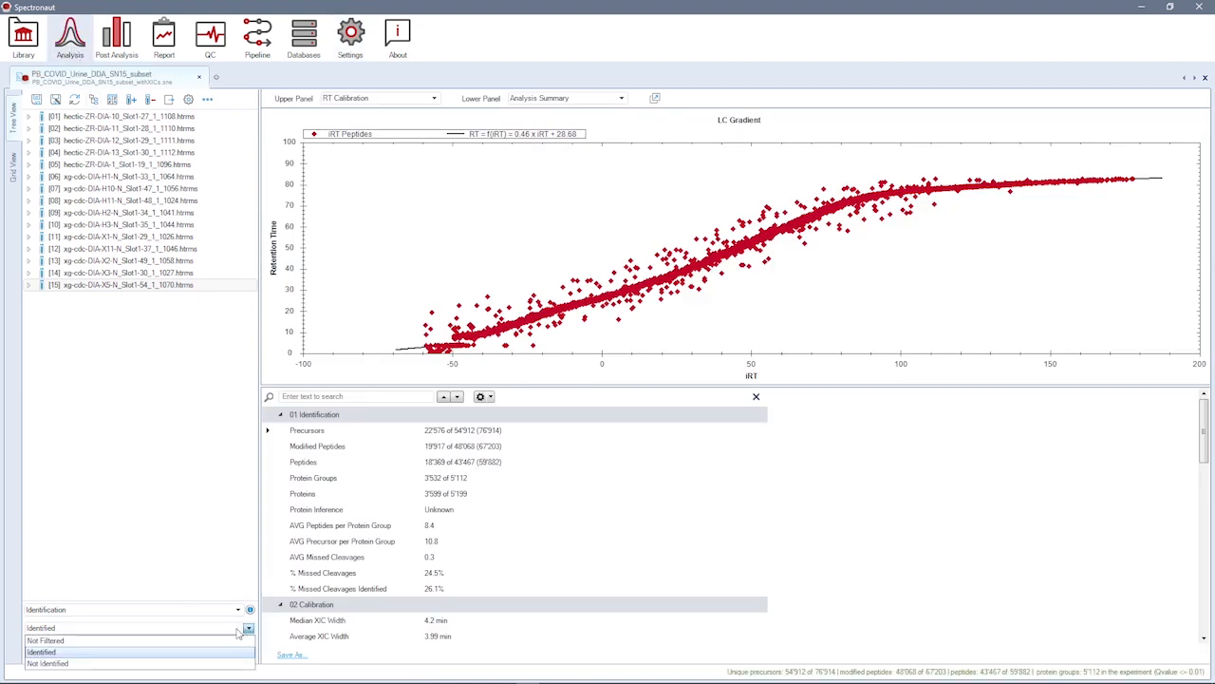
left_click(127, 650)
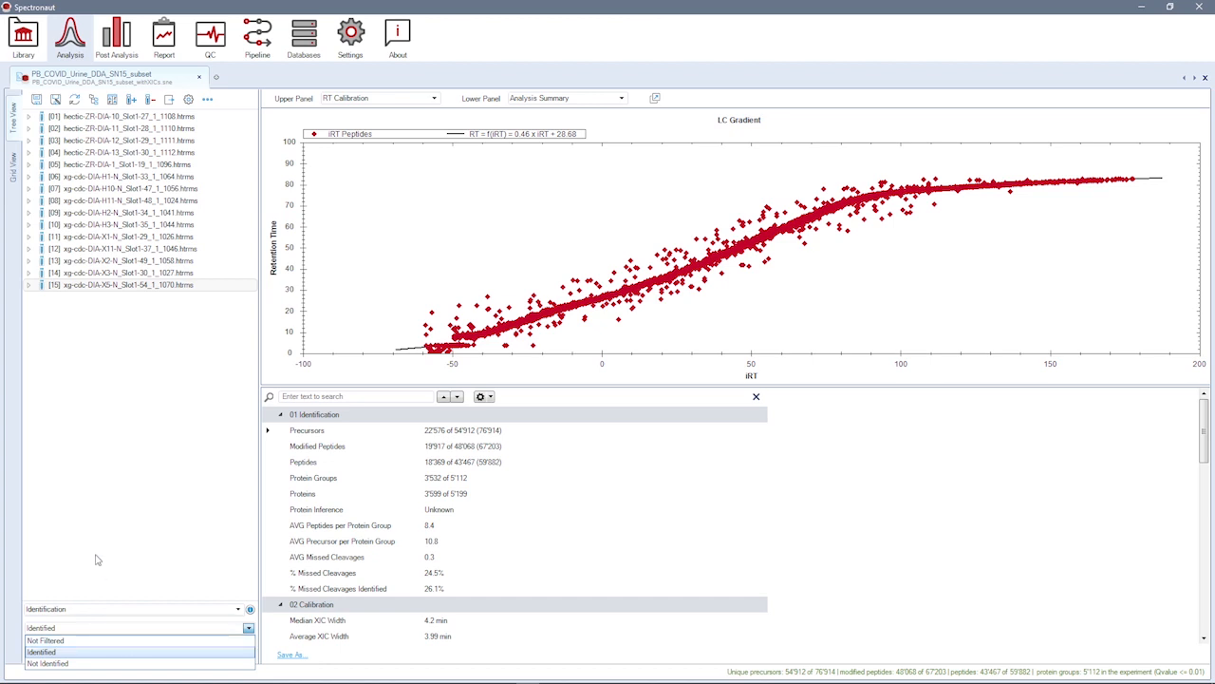
left_click(29, 285)
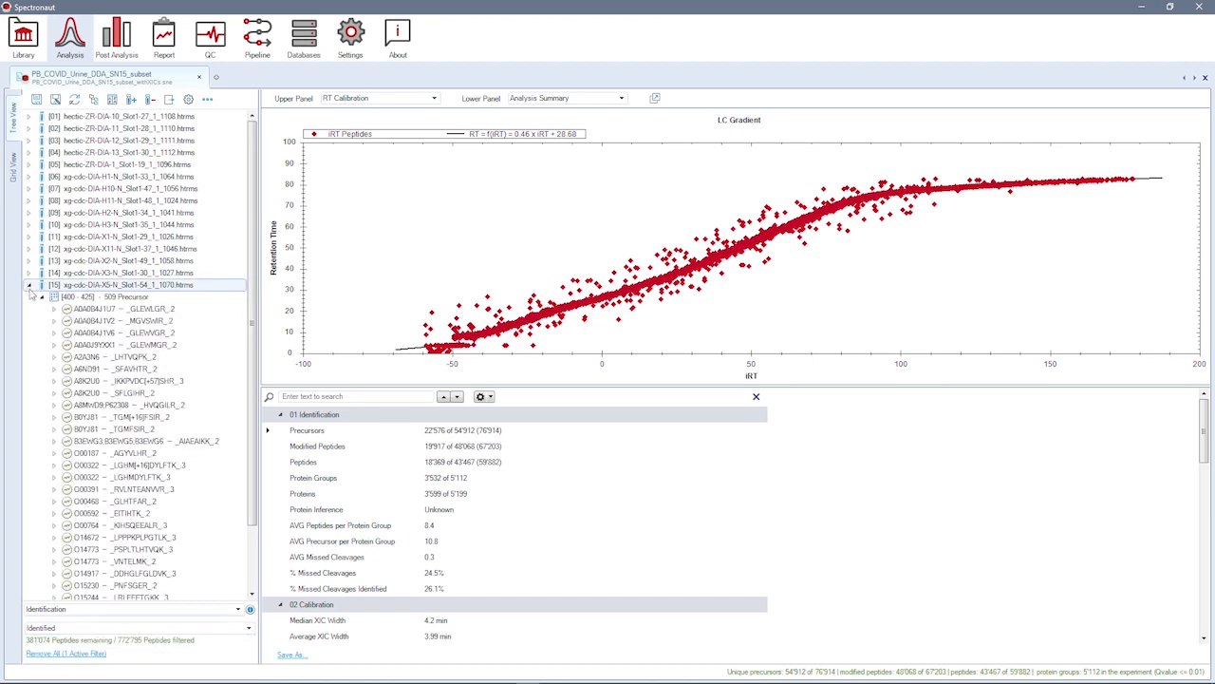
left_click(120, 453)
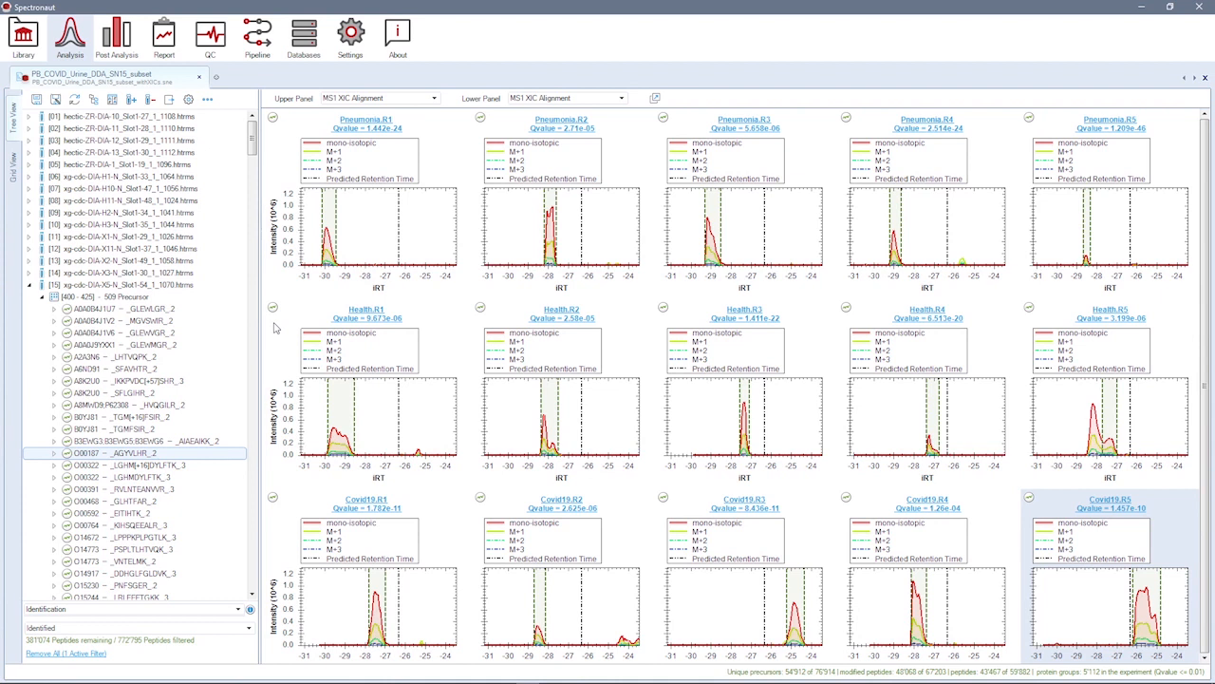
Step: Check the column layout options of the MS1 XIC Alignment plots, including the Condition/Replicate Grid
left_click(300, 310)
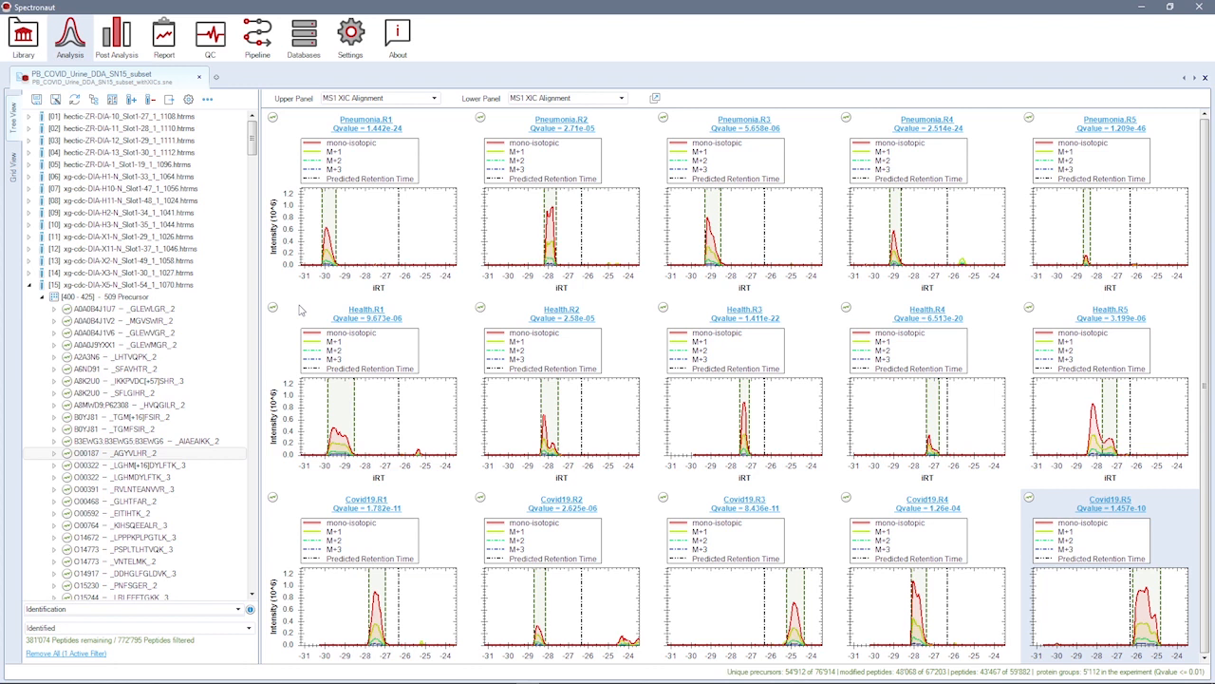
right_click(301, 310)
mouse_move(361, 417)
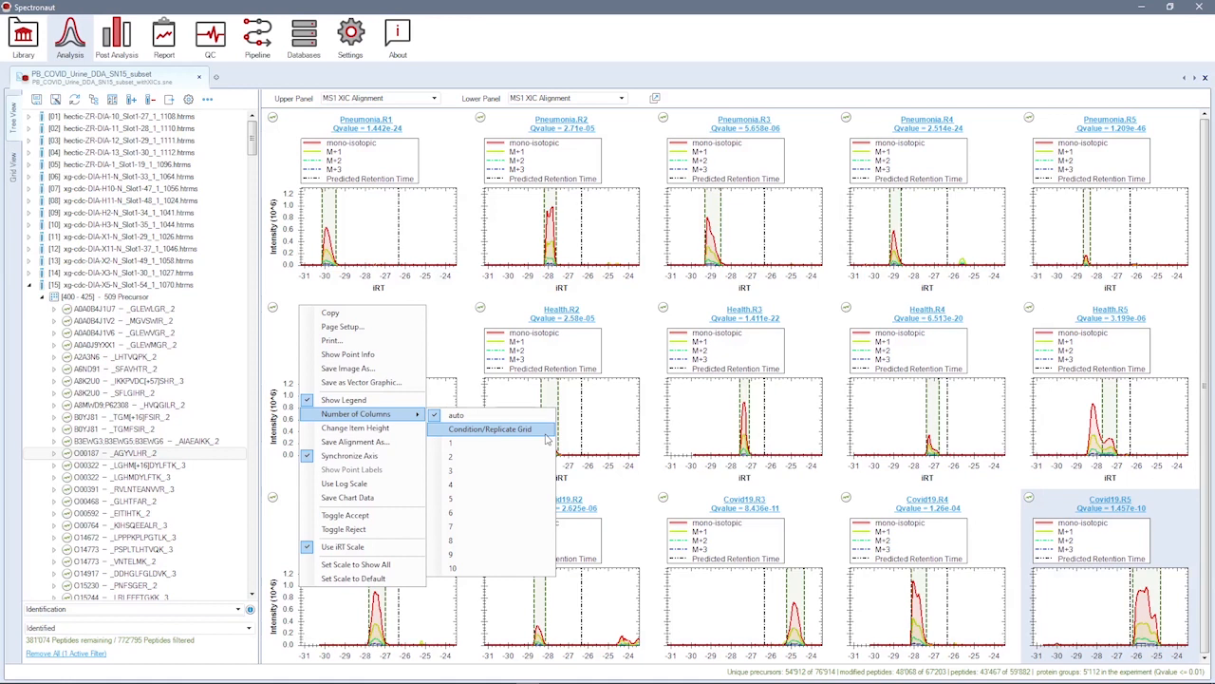
Step: Set the lower panel to the run-specific MS2 XIC plot and show the precursor in the Pneumonia.R1 run
left_click(620, 100)
left_click(620, 100)
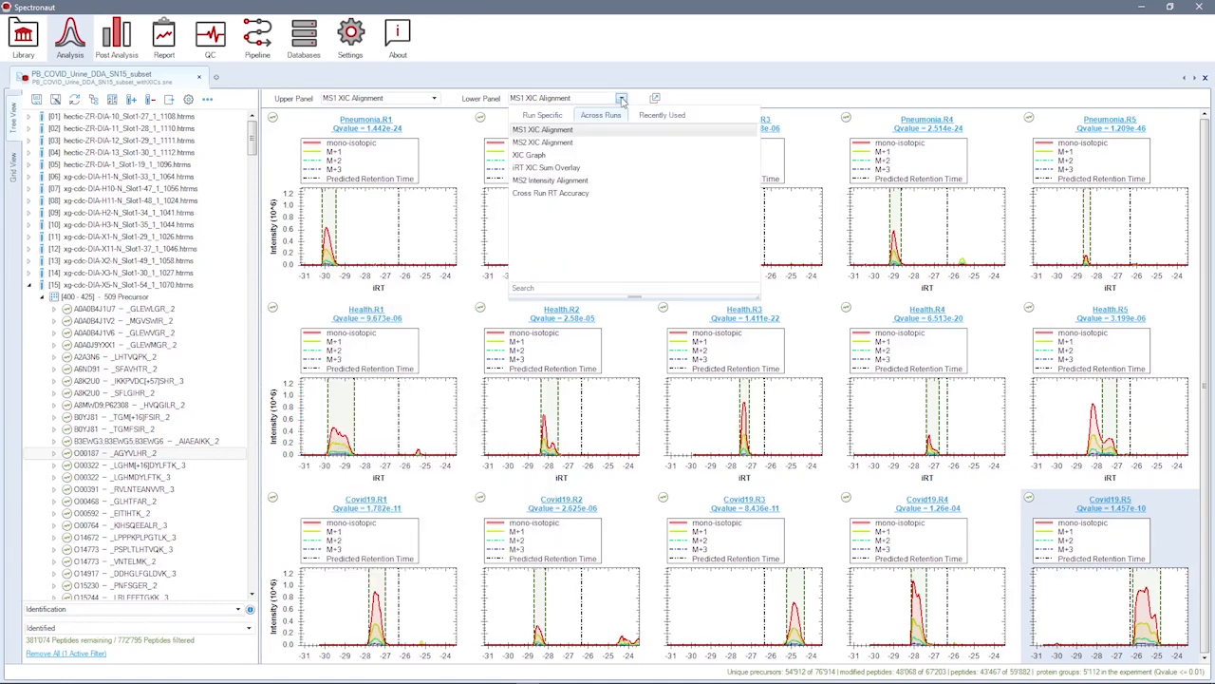
left_click(538, 130)
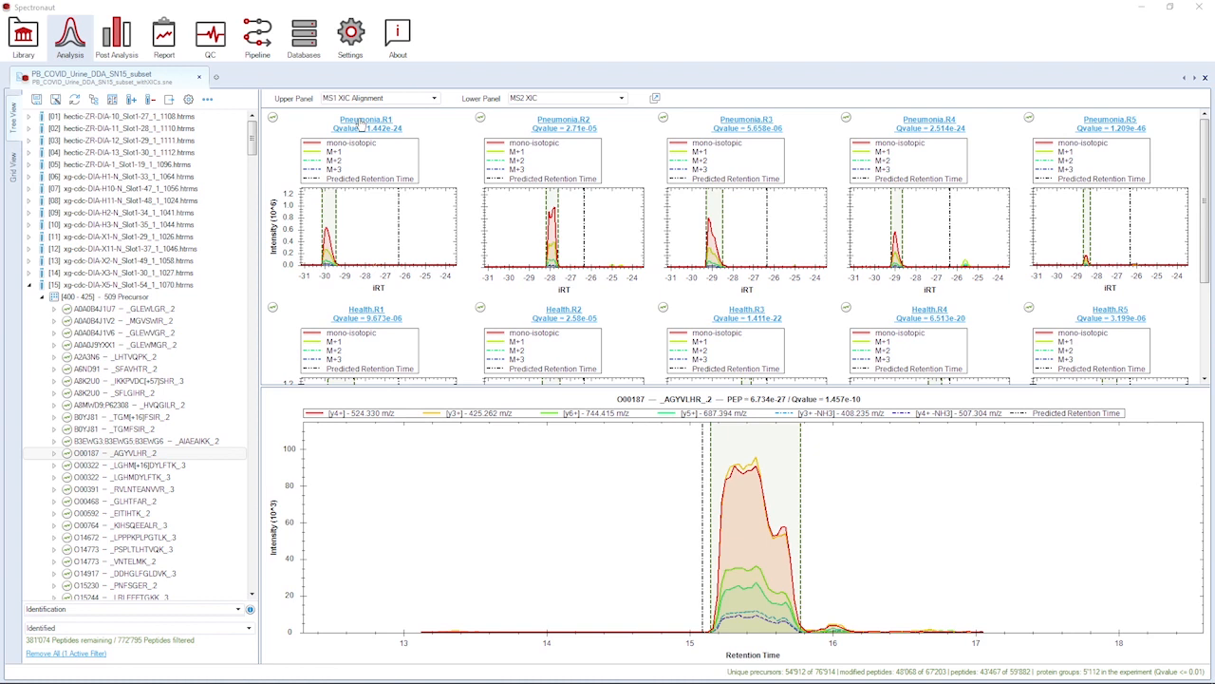
left_click(363, 122)
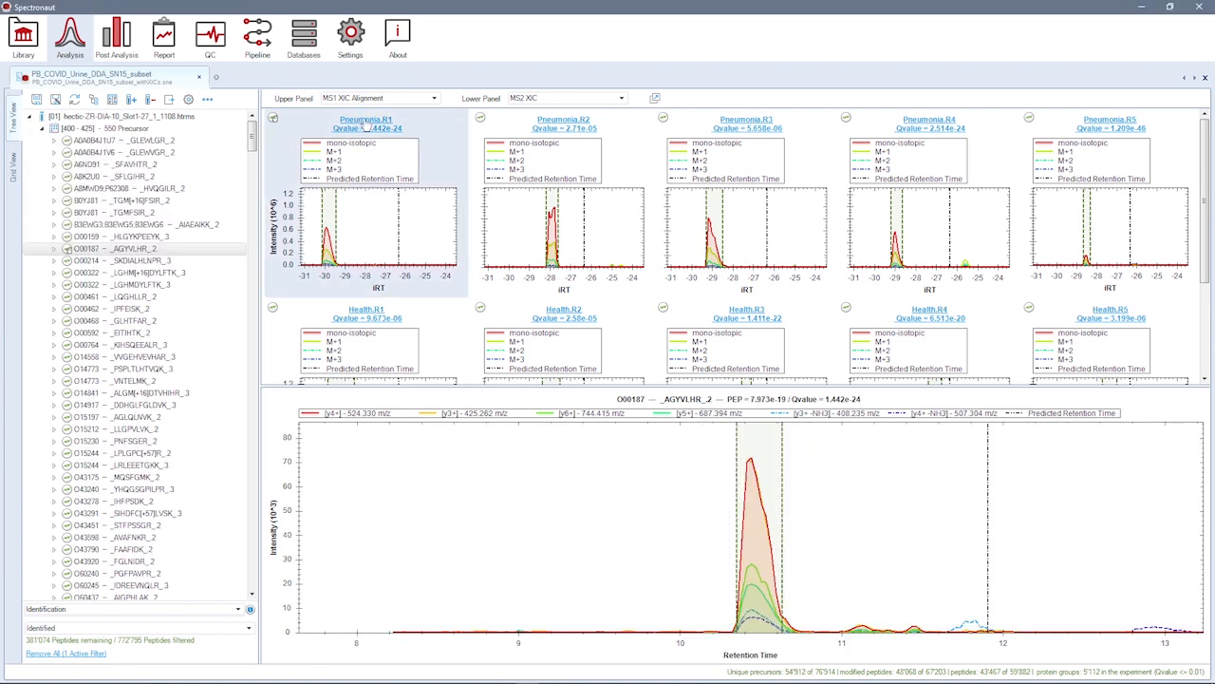
Step: Open an additional plot window for the precursor and set it to the MS2 Ion Mobilogram
left_click(655, 98)
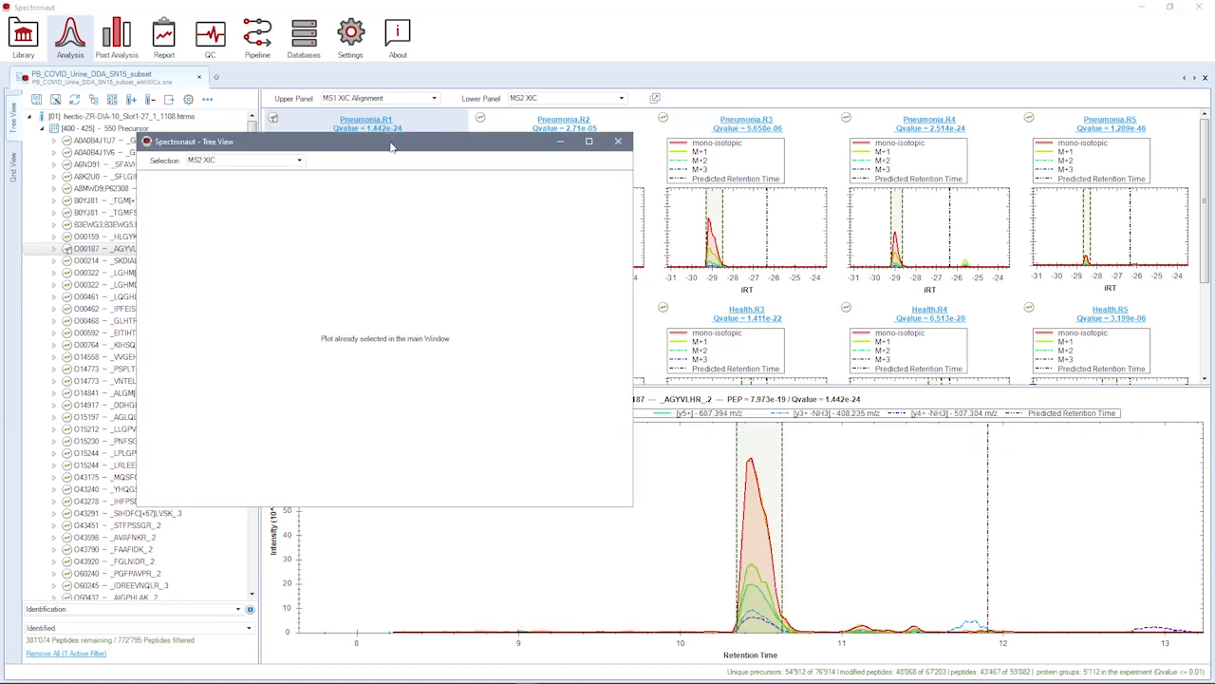
left_click(299, 161)
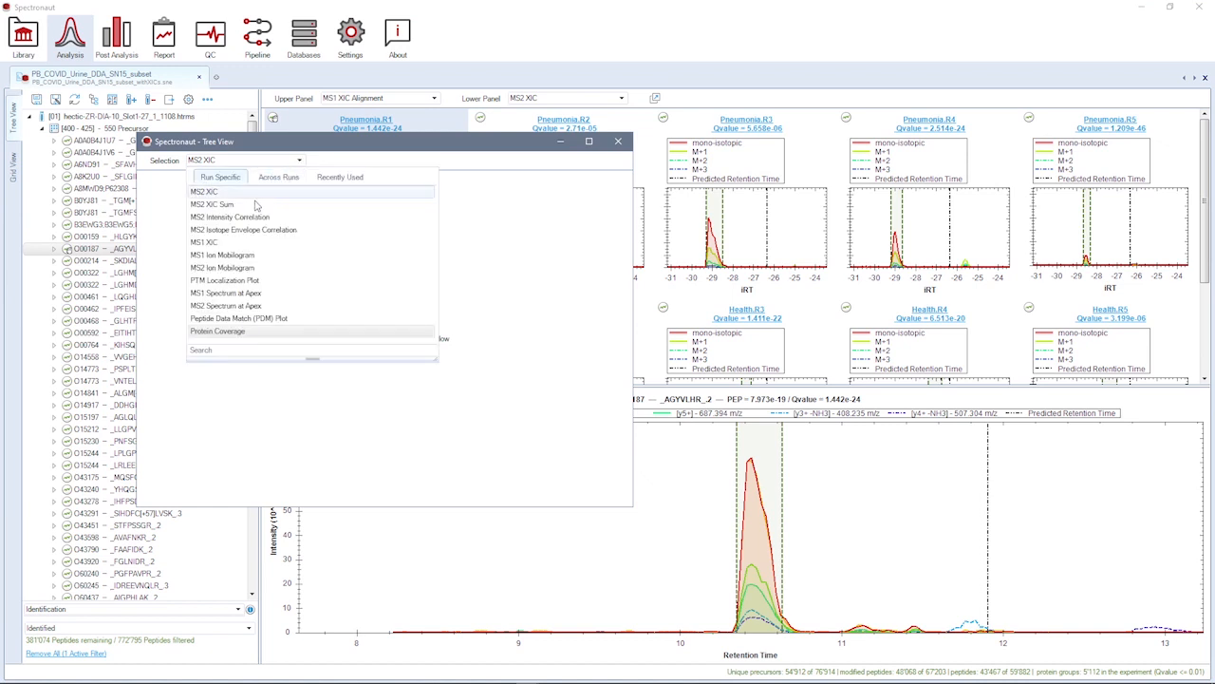
left_click(241, 269)
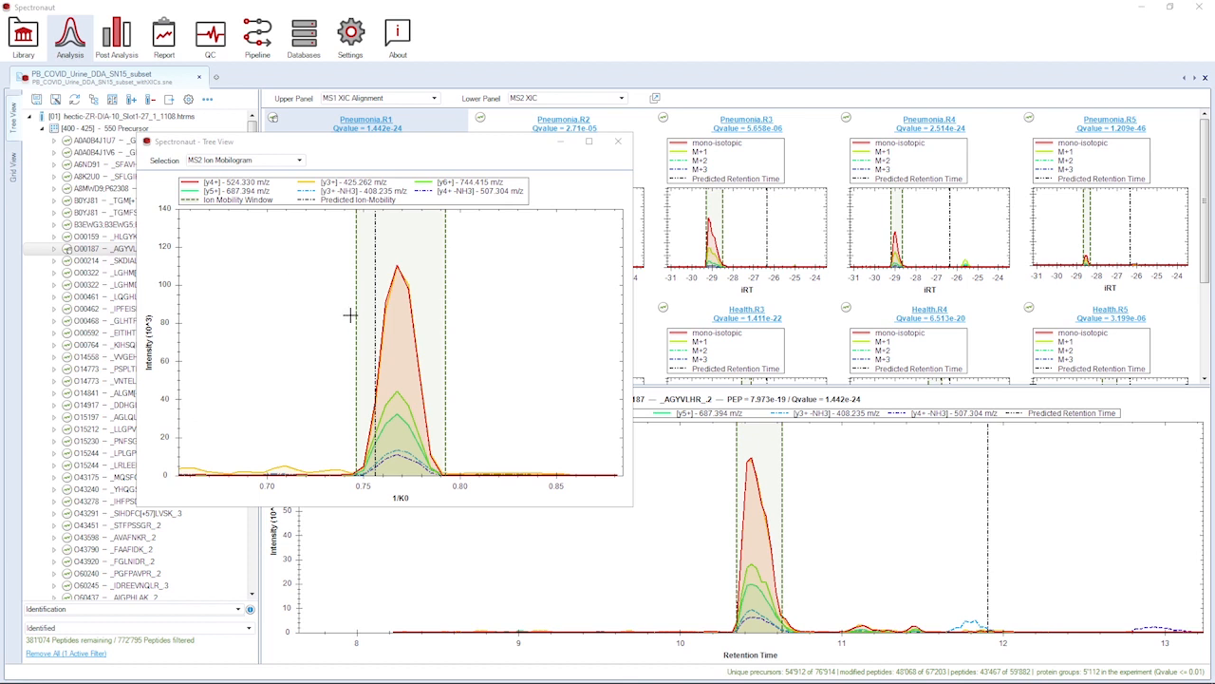
Step: Narrow the ion mobility window to about 0.752–0.786 1/K0 from both sides and close the separate plot window
left_click_drag(356, 326, 370, 327)
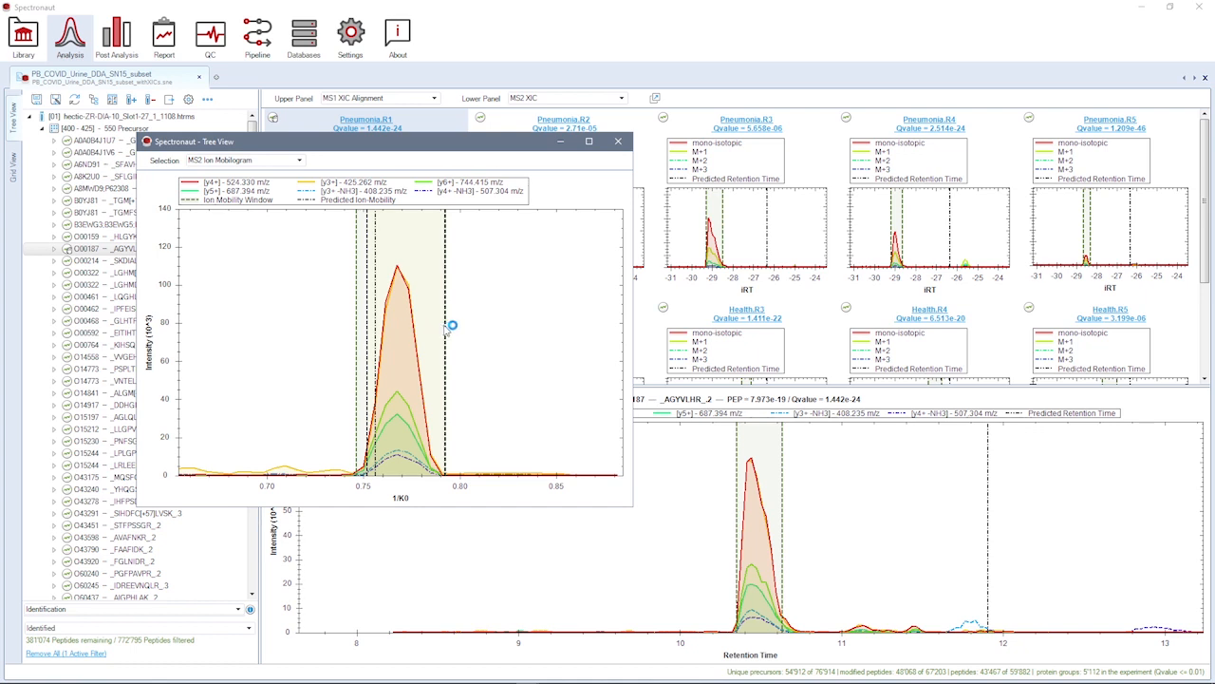
left_click_drag(446, 326, 432, 325)
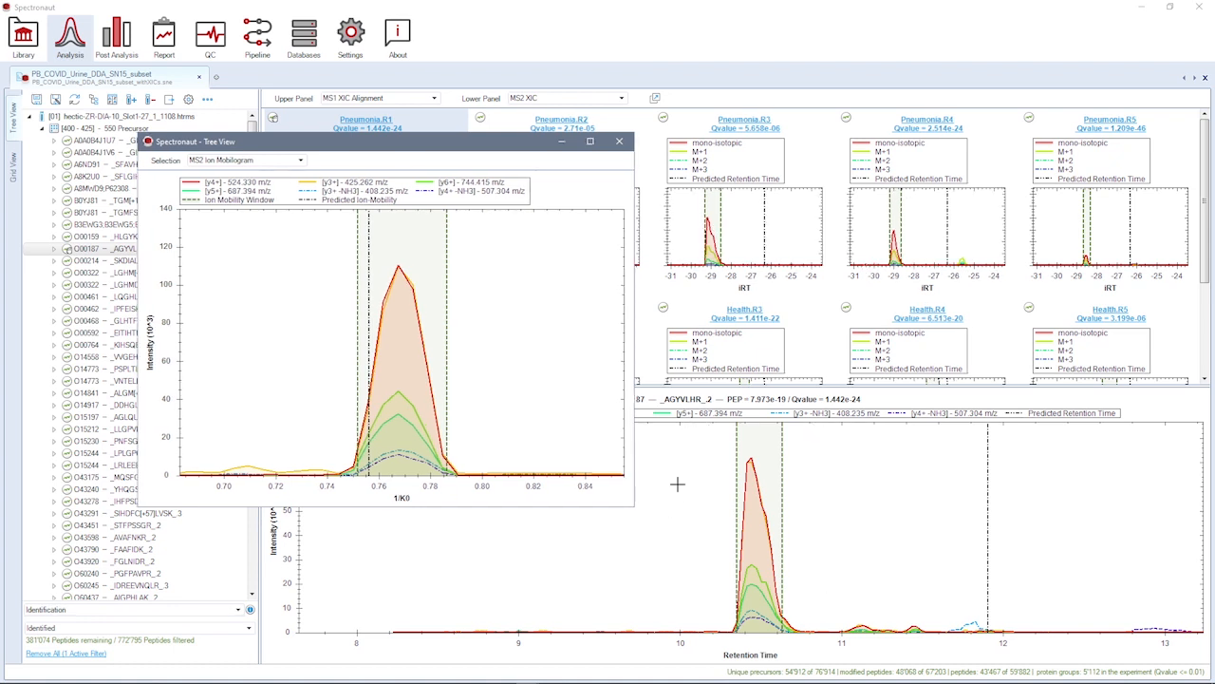
left_click(619, 141)
Step: Detach the Analysis perspective into its own window beside the reduced main window and show Post Analysis in the main window
left_click(1170, 8)
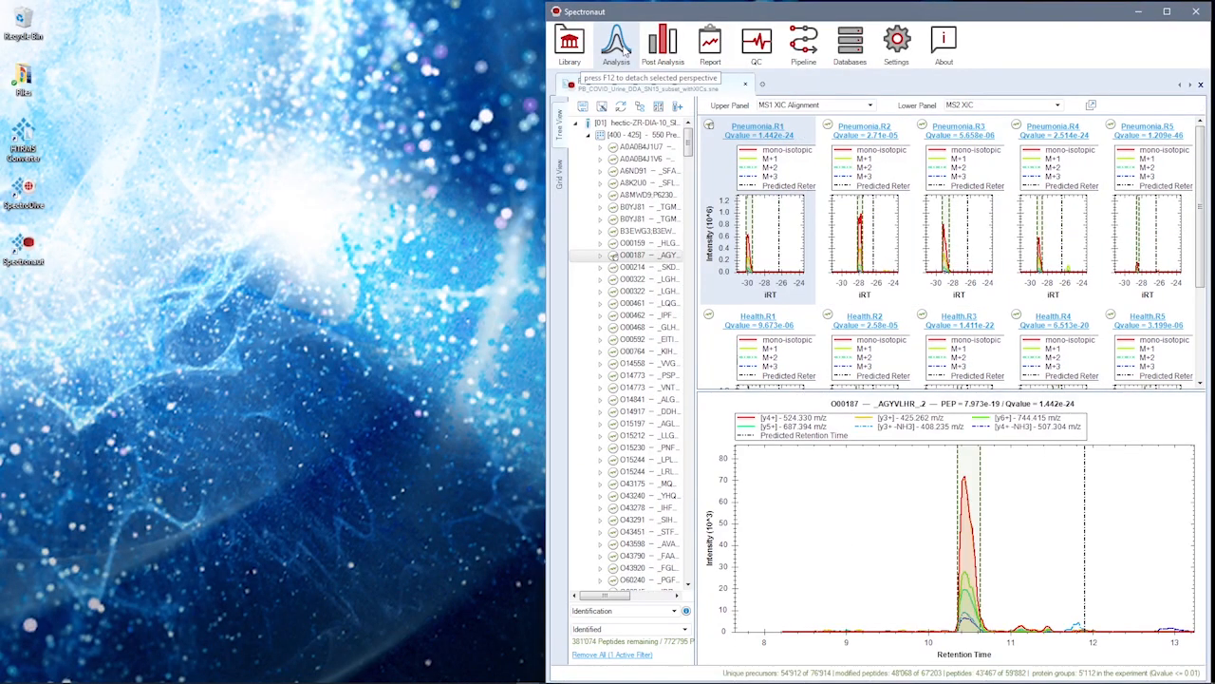
key("F12")
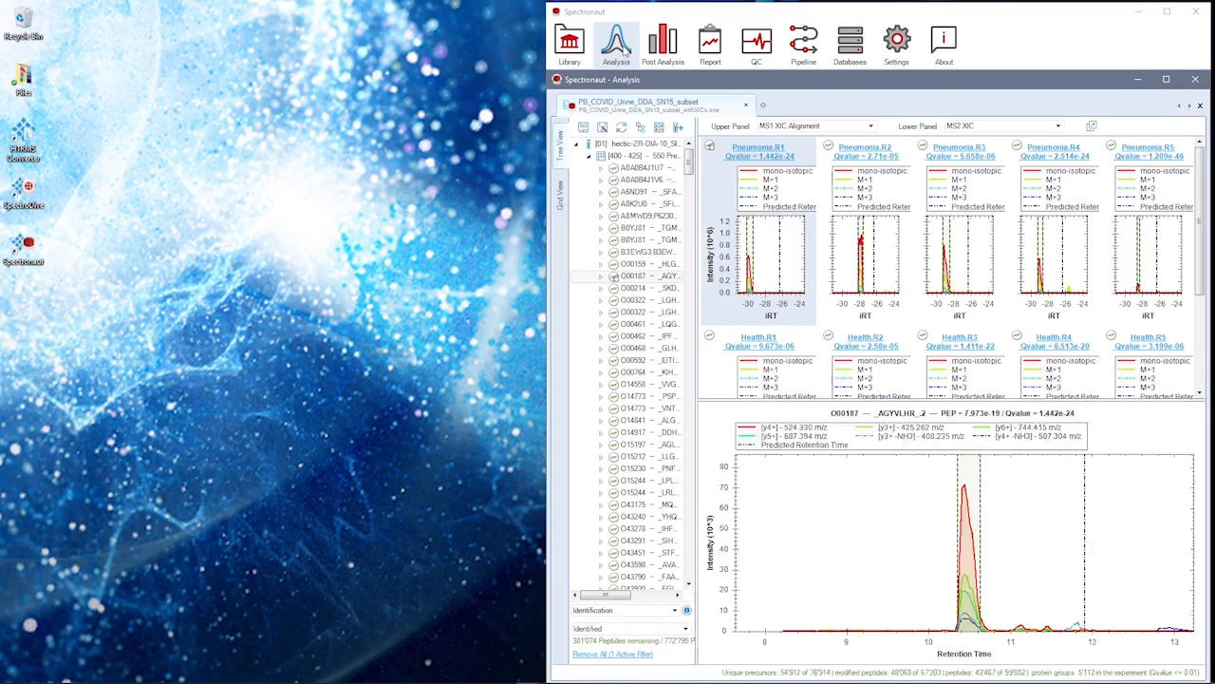
left_click_drag(746, 83, 209, 69)
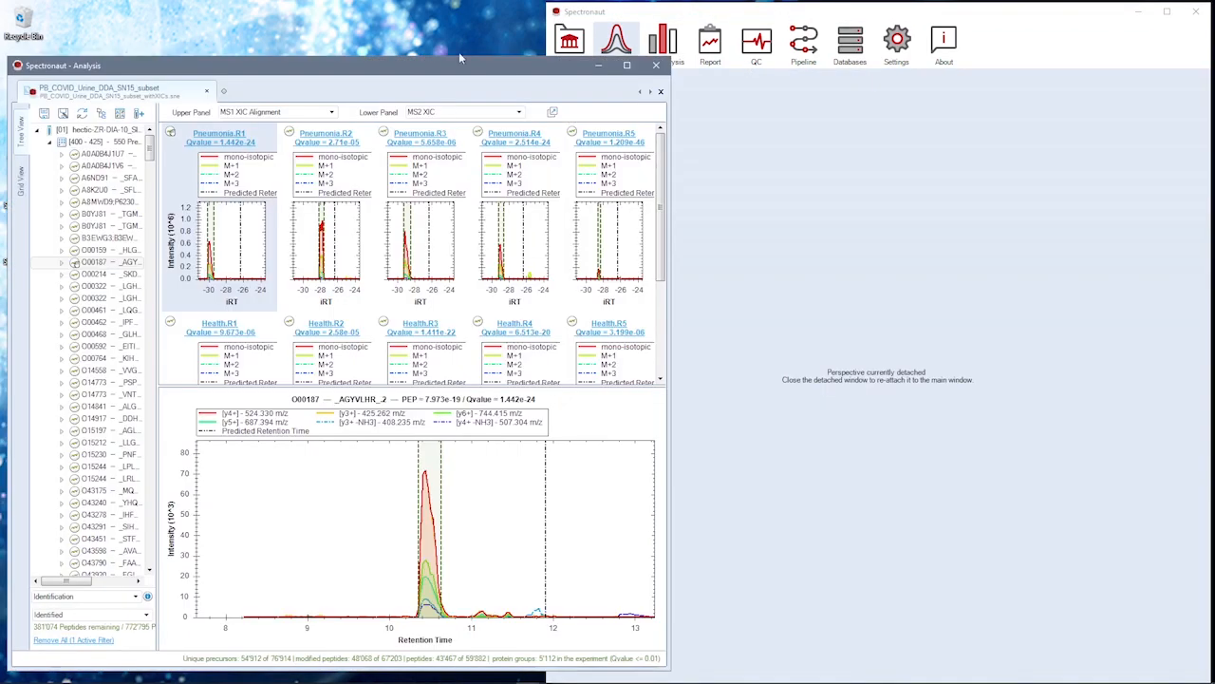
left_click(663, 42)
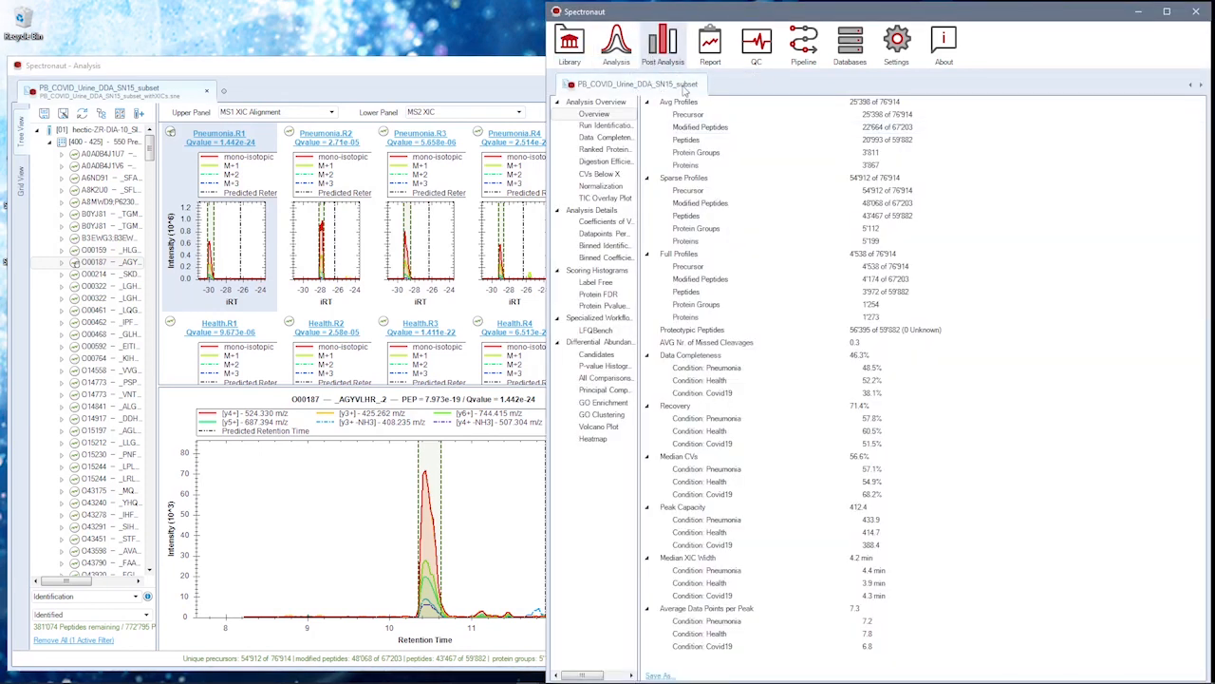
Step: Reattach the Analysis perspective to the main window and maximize the main window
left_click(501, 70)
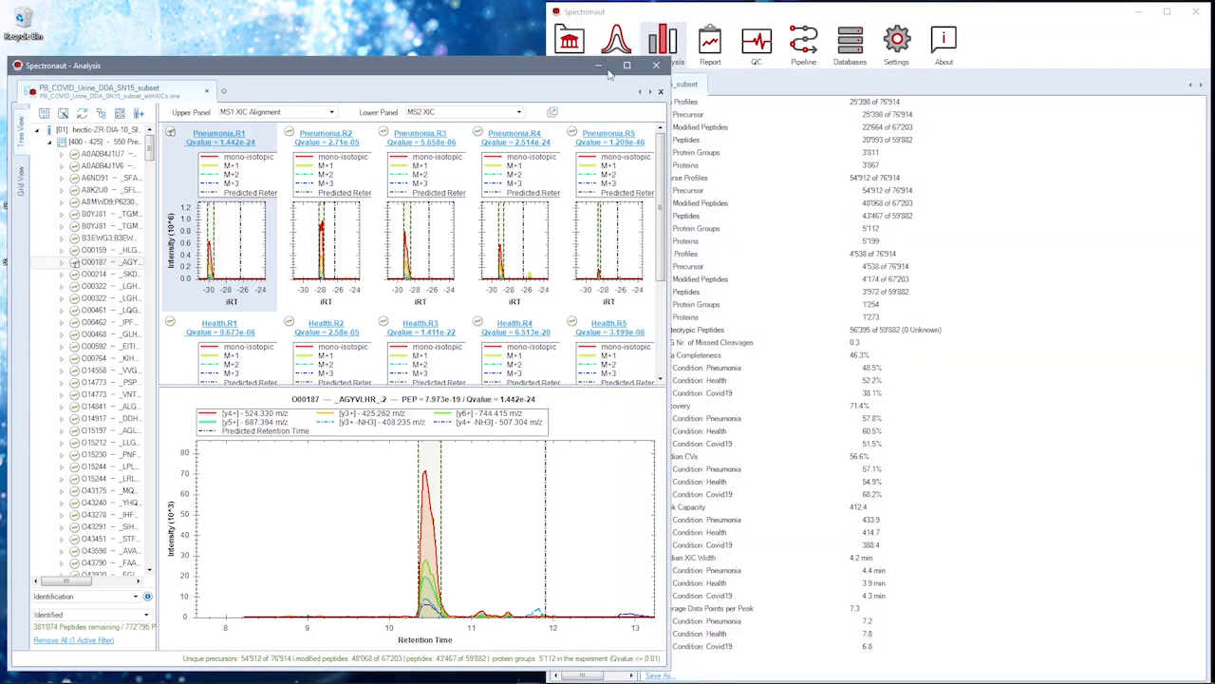
left_click(653, 60)
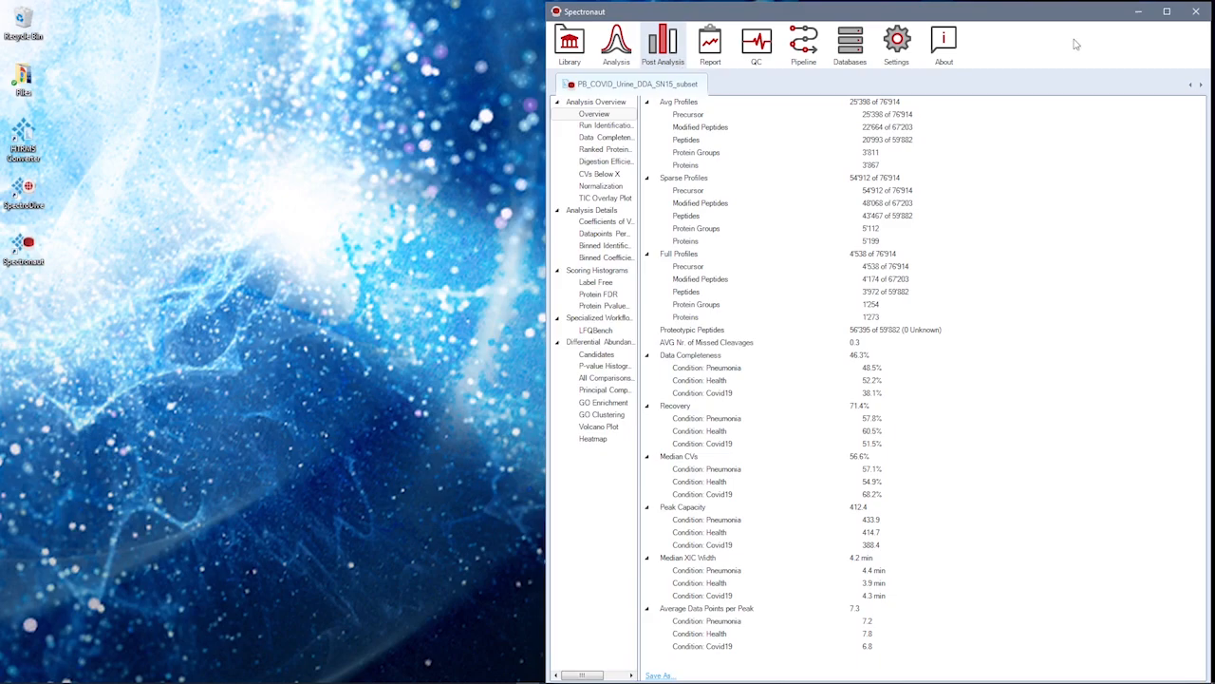
left_click(1167, 12)
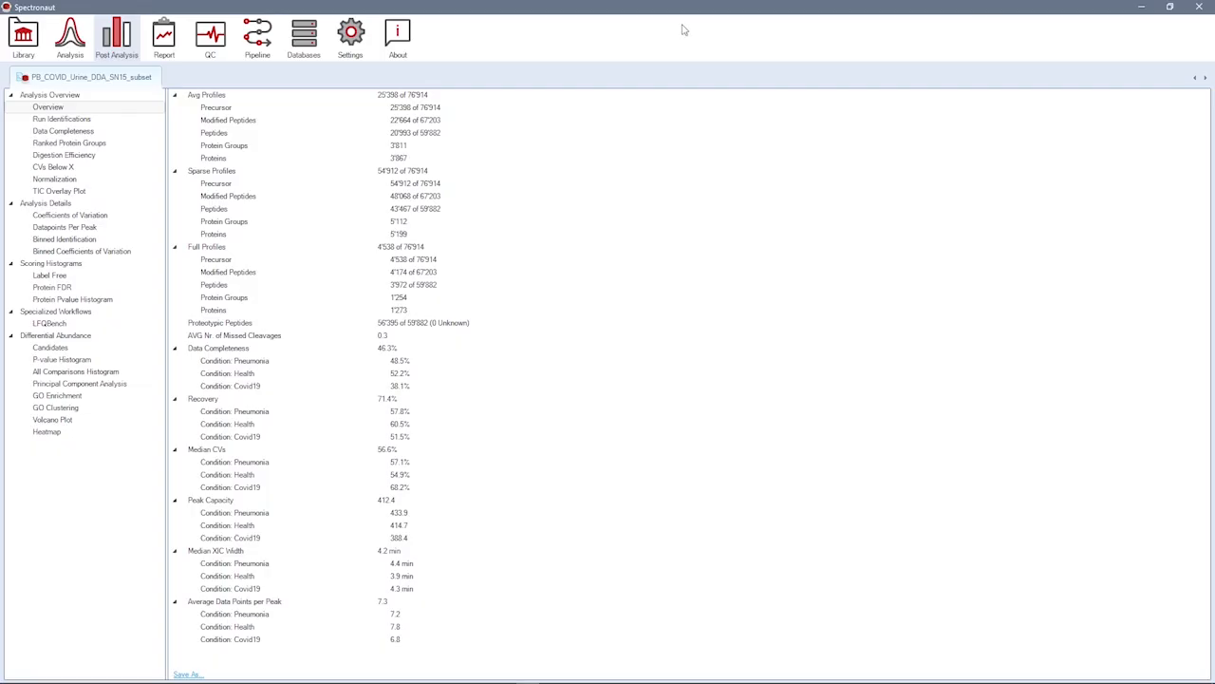
Step: Display the Datapoints Per Peak distribution plots for the experiment's conditions
left_click(66, 228)
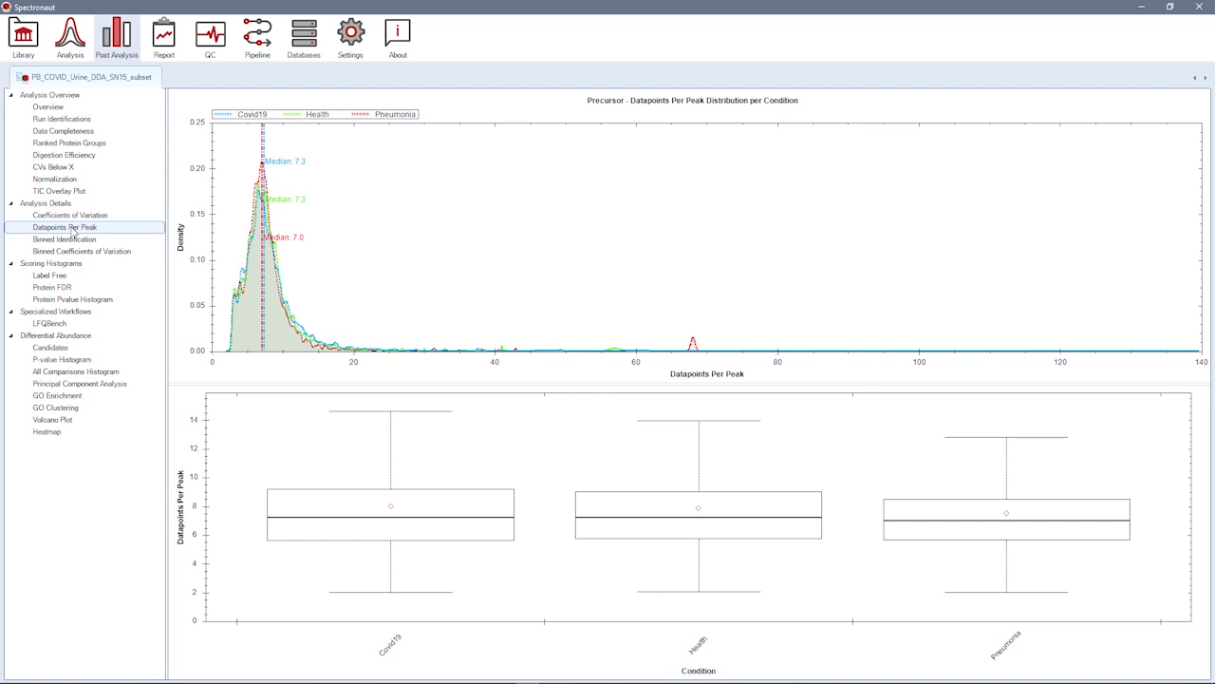
Step: Display the Principal Component Analysis plot, followed by the volcano plot for the Health / Pneumonia comparison
left_click(72, 384)
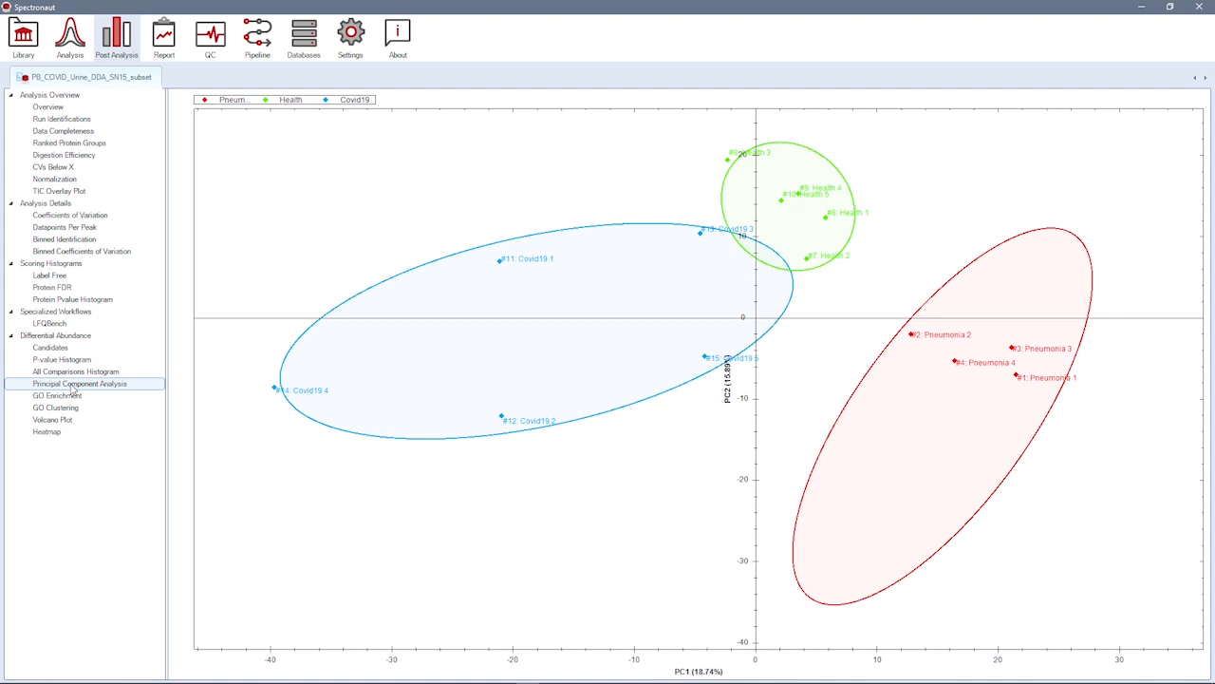
left_click(69, 421)
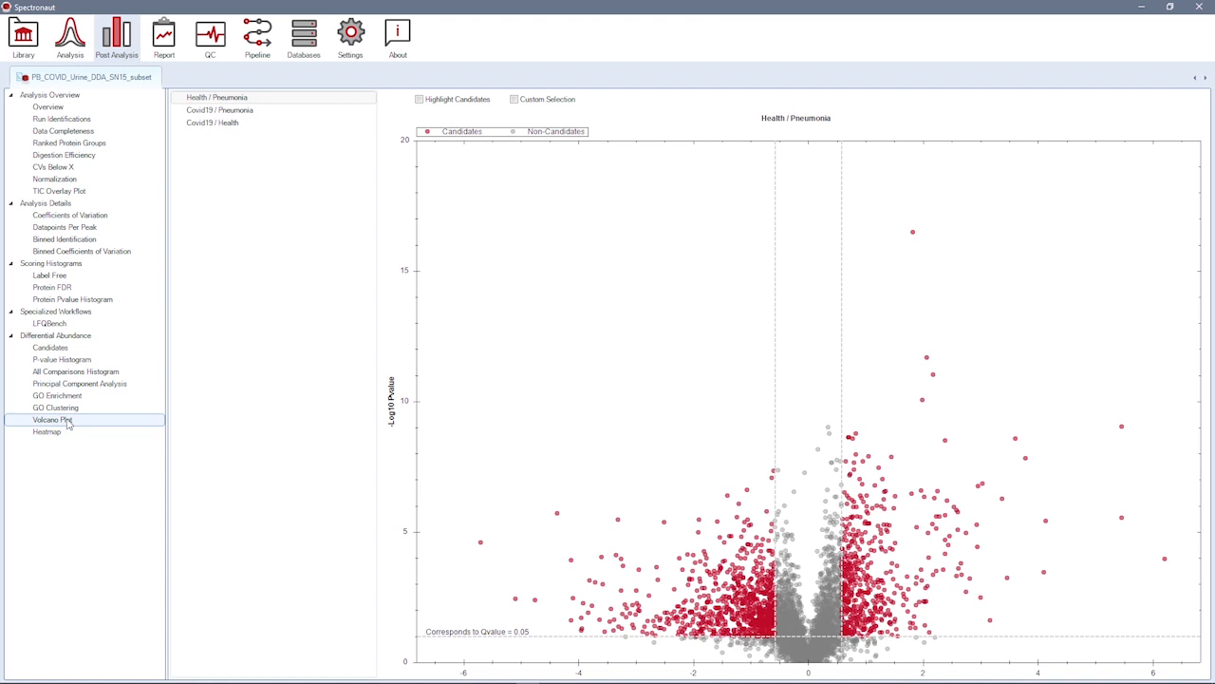
Step: Mark proteins A0A075B6I9 and A0A075B6K5 in the volcano plot through a custom selection
left_click(514, 99)
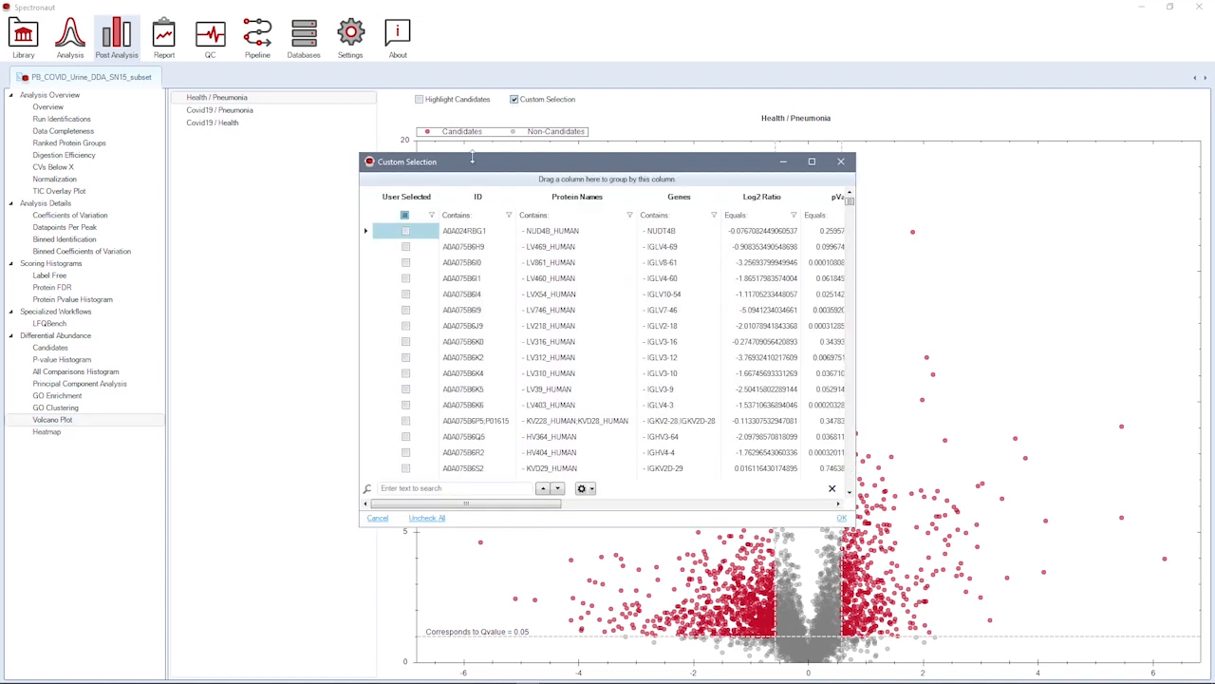
left_click(407, 311)
left_click(407, 390)
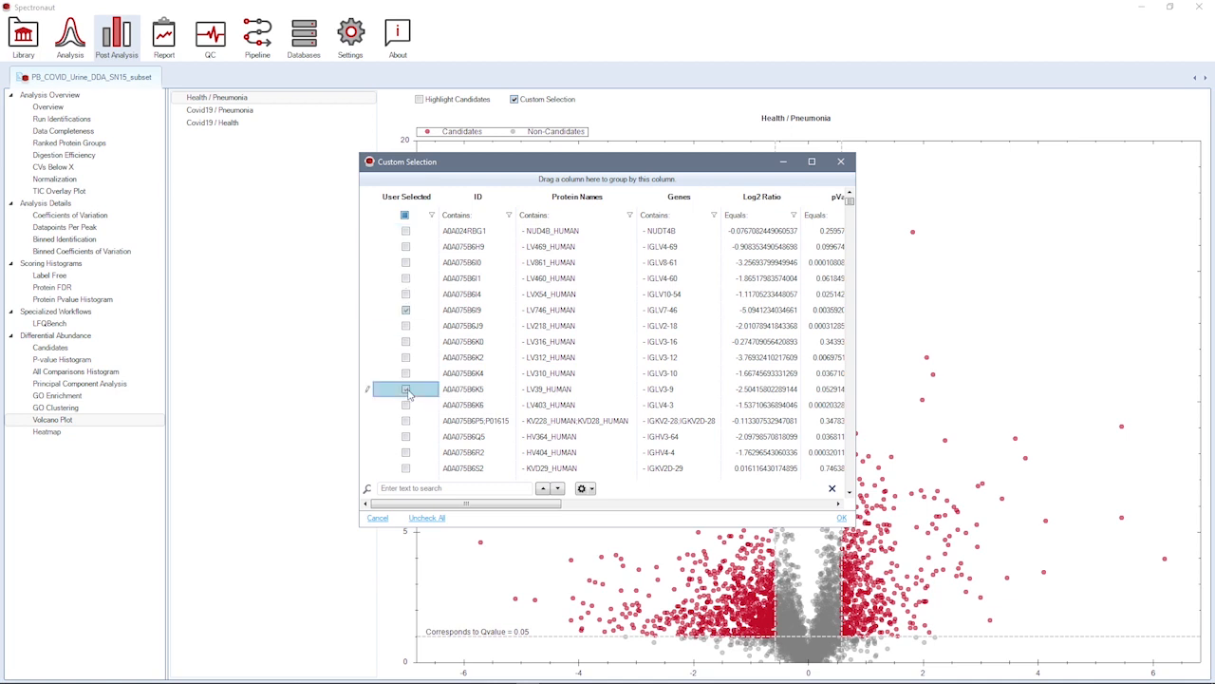
left_click(842, 519)
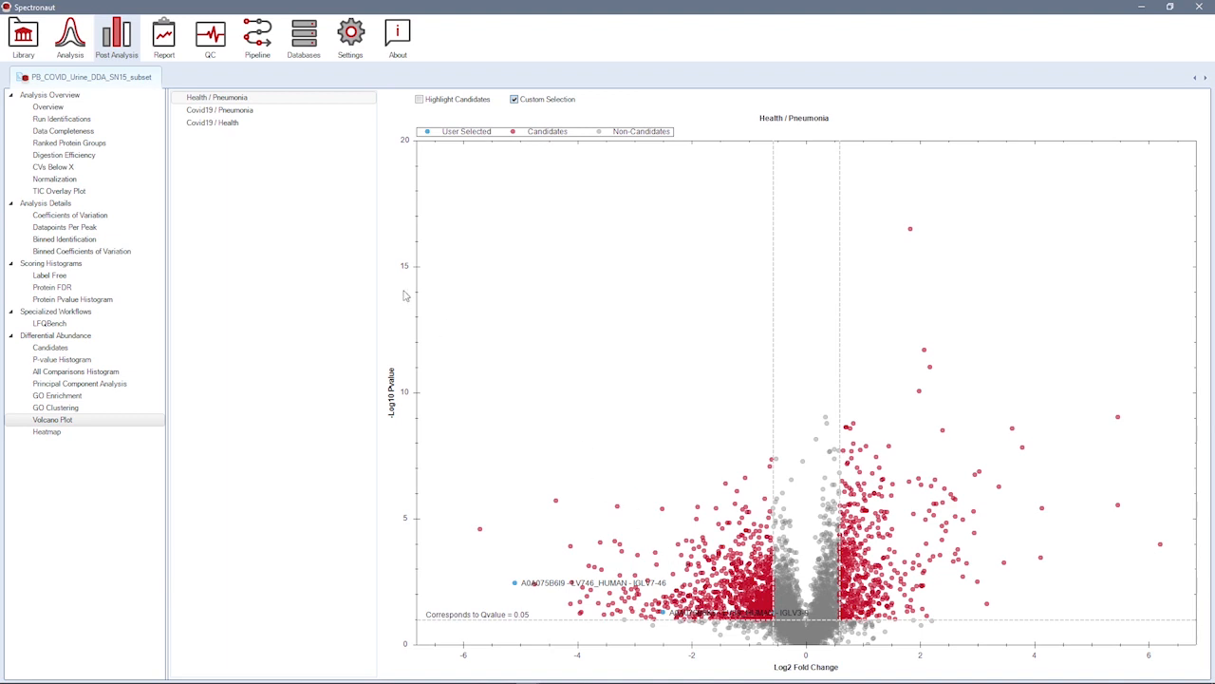
Step: View the custom selection in the Ranked Protein Groups plot and return to the volcano plot
left_click(84, 144)
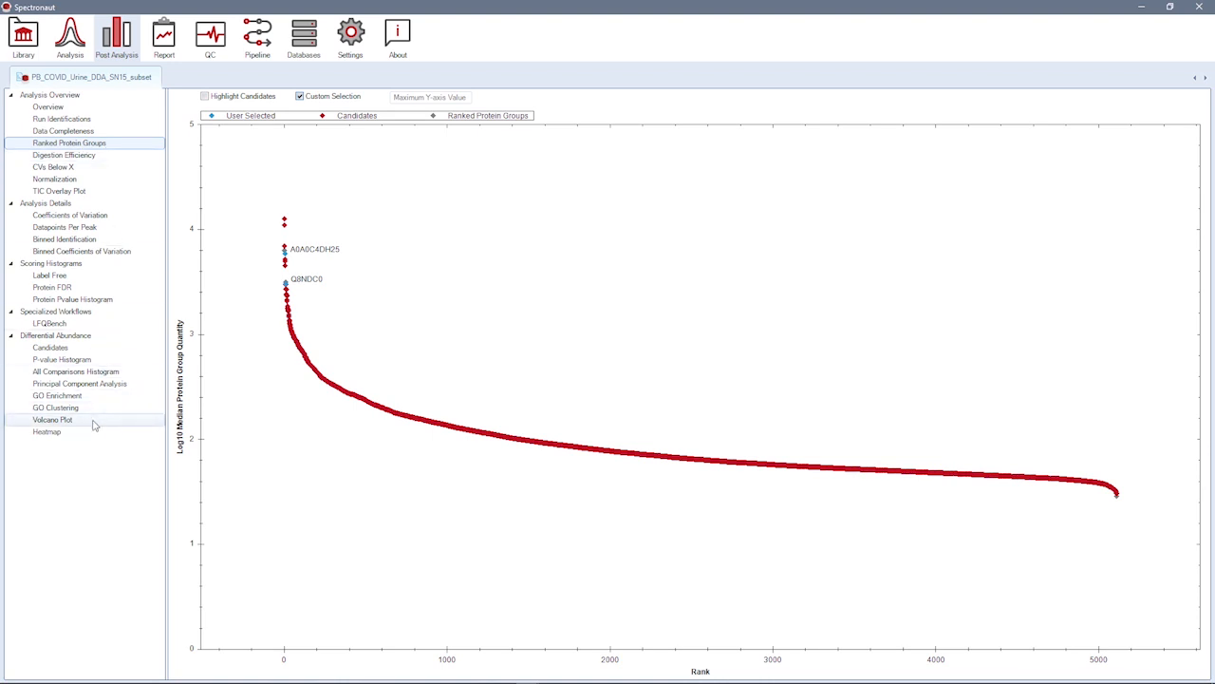
left_click(52, 419)
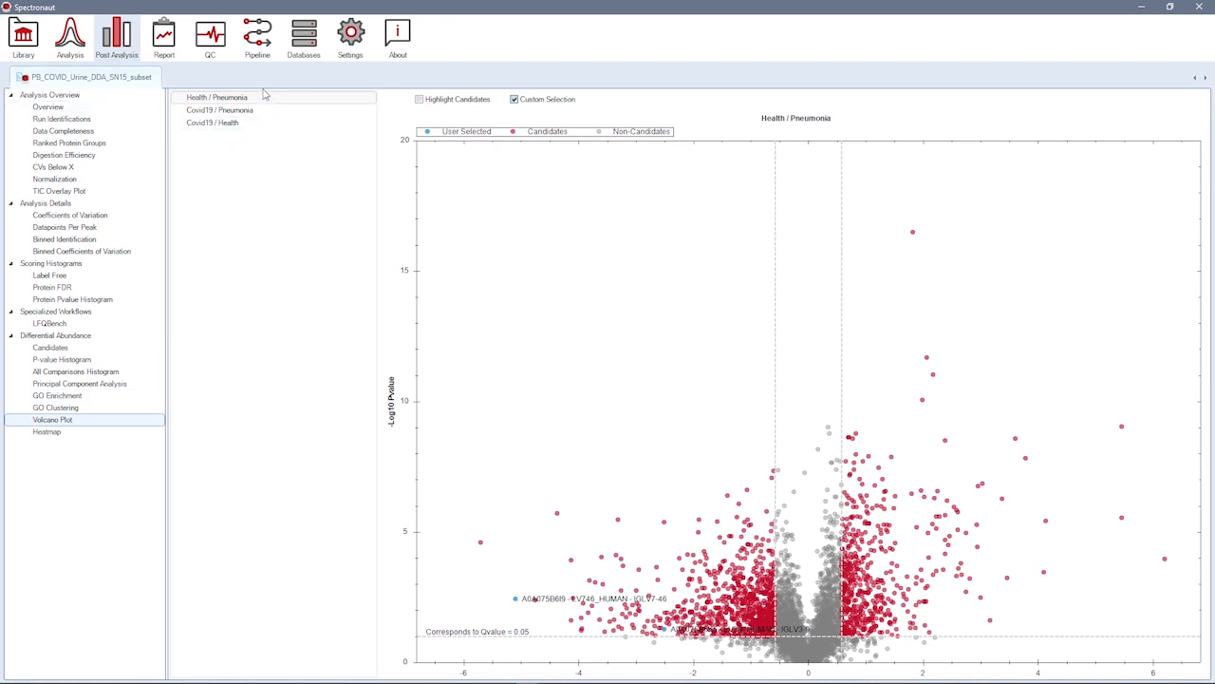
Step: Try marking the Health runs as reference in the experiment's condition setup, and close the settings without confirming
left_click(75, 51)
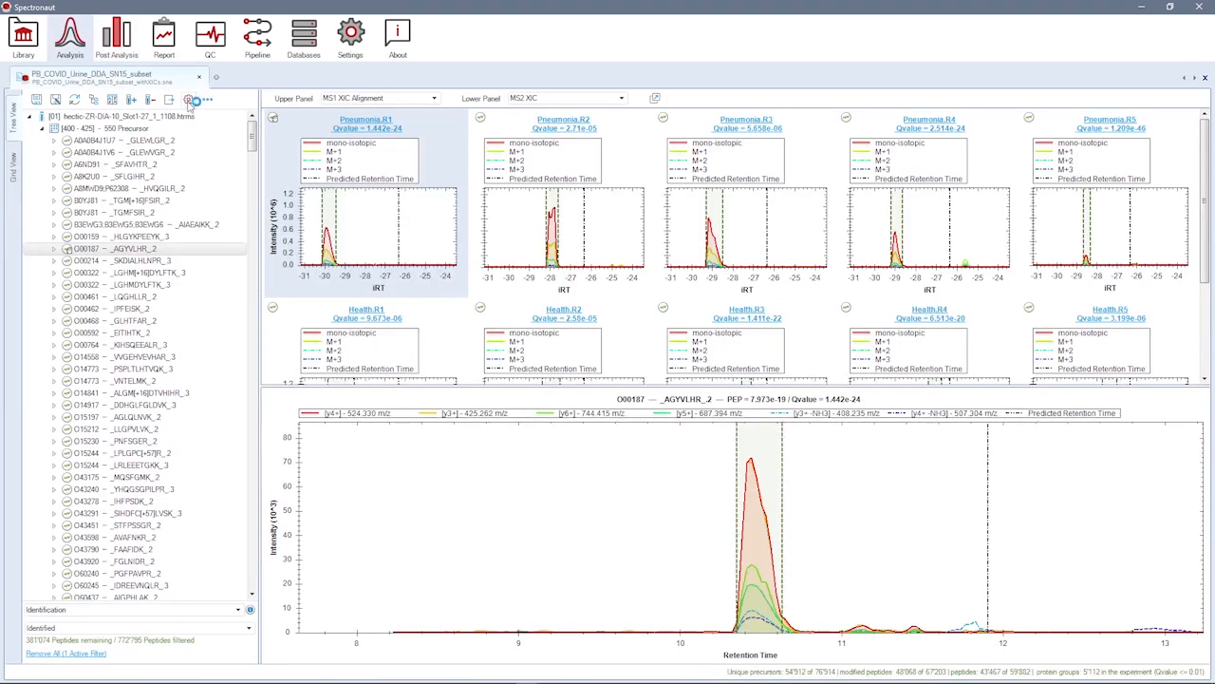
left_click(189, 100)
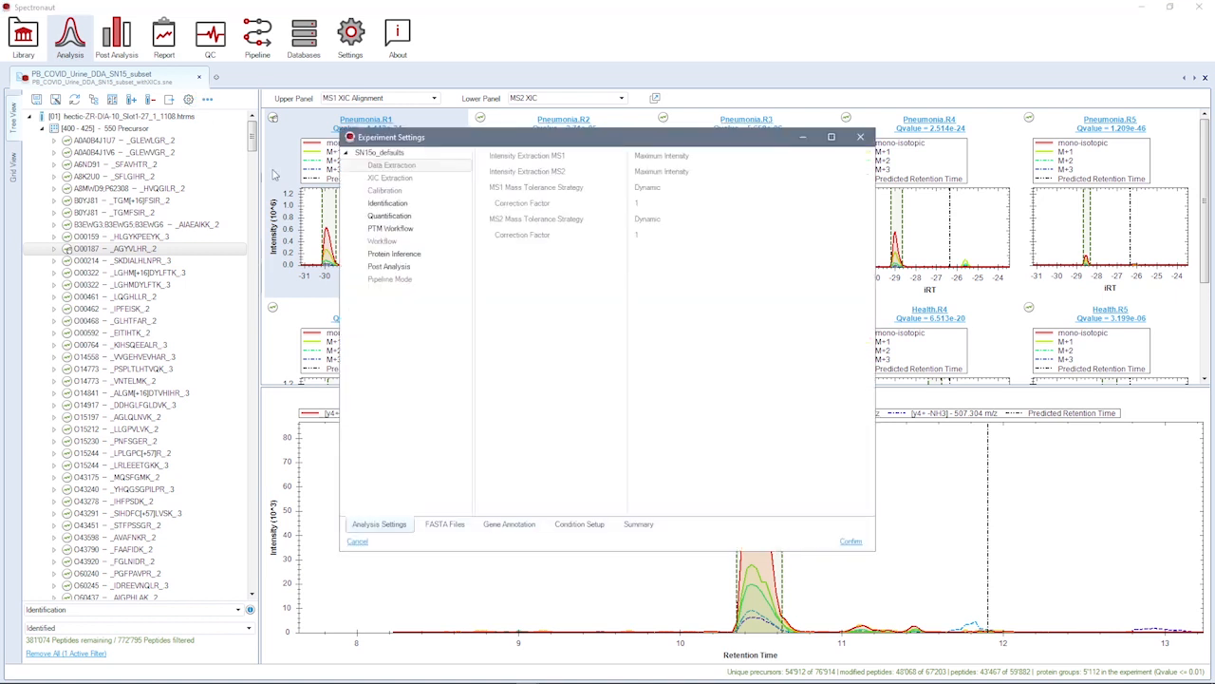
left_click(568, 527)
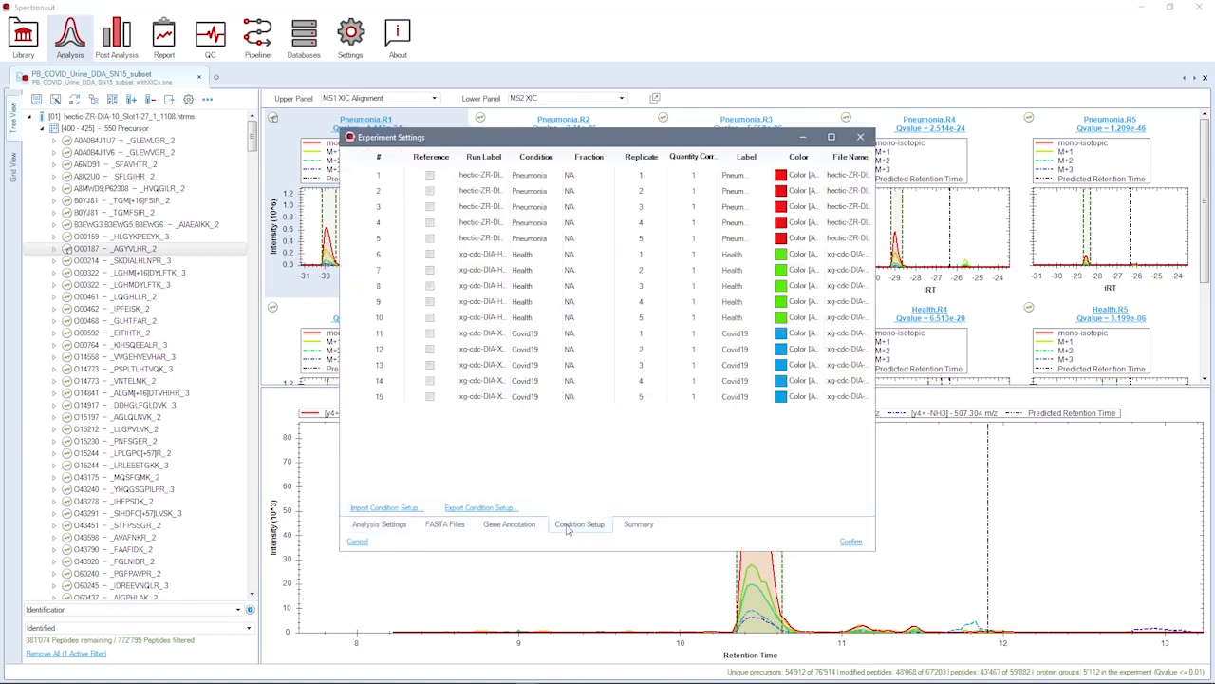
left_click(430, 255)
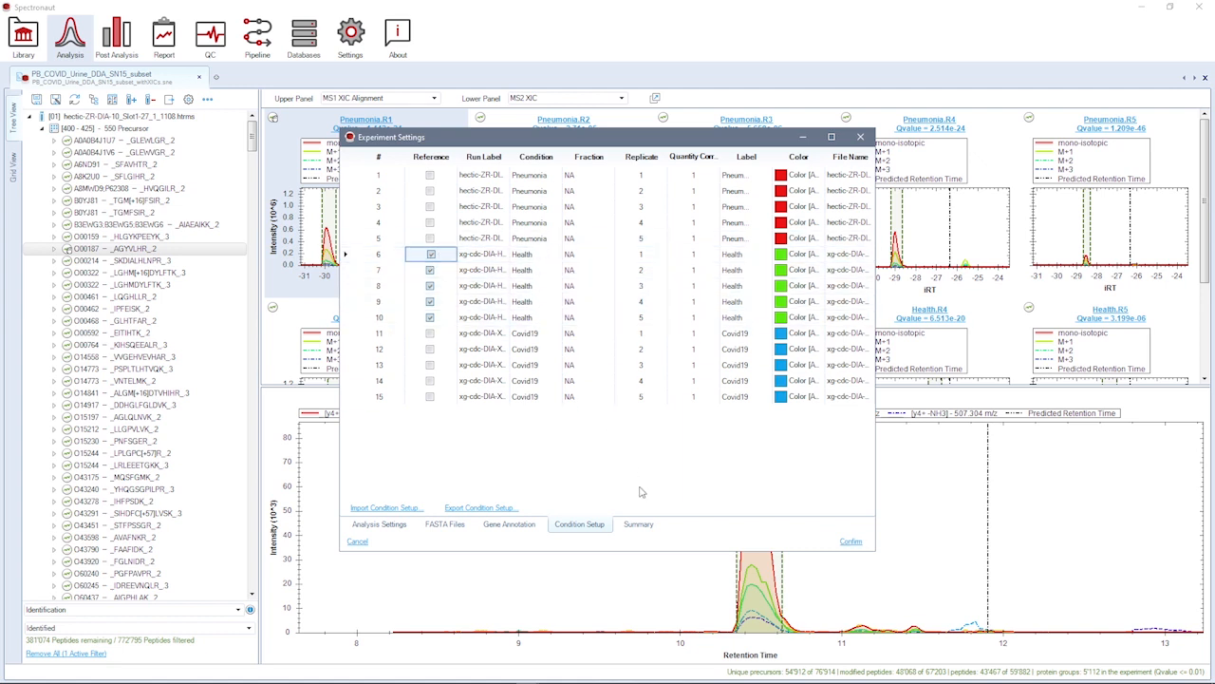
left_click(860, 136)
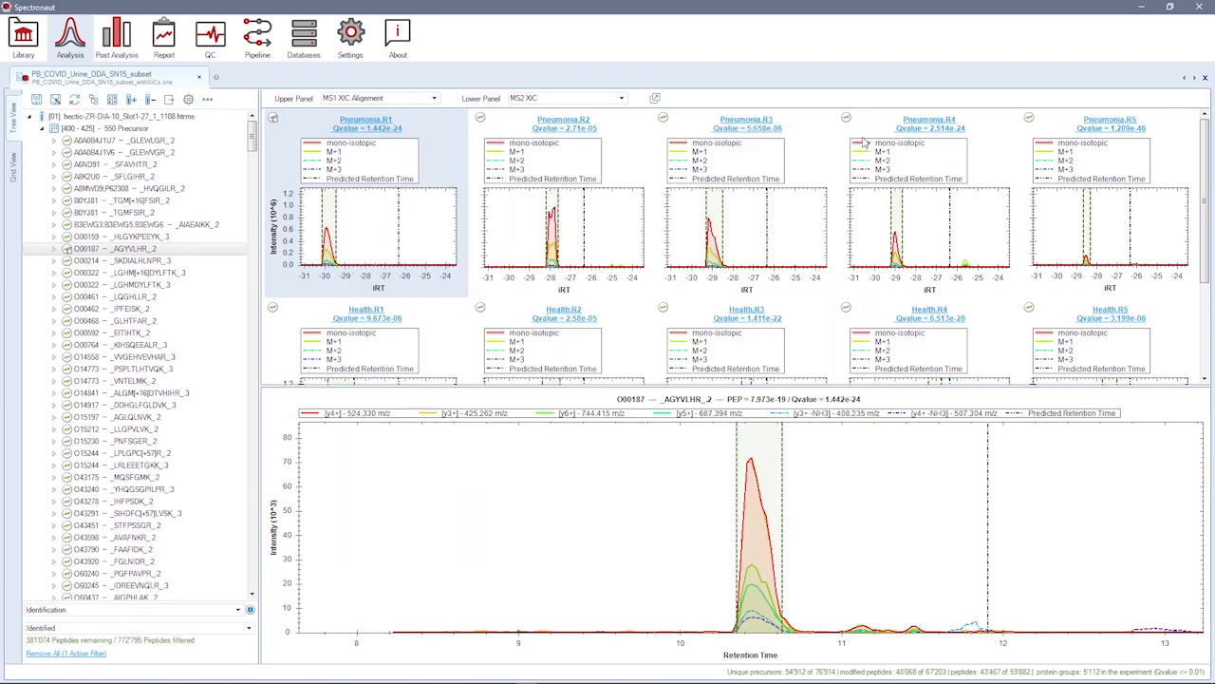
Step: Show the Report perspective for the experiment
left_click(165, 43)
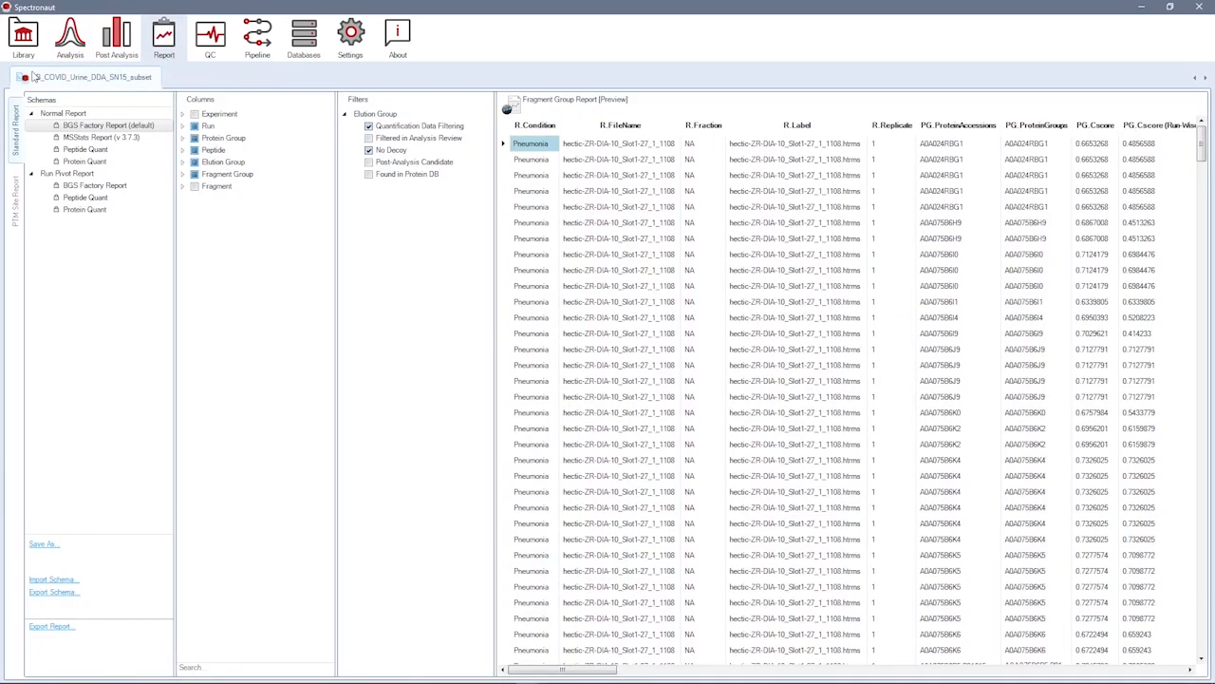